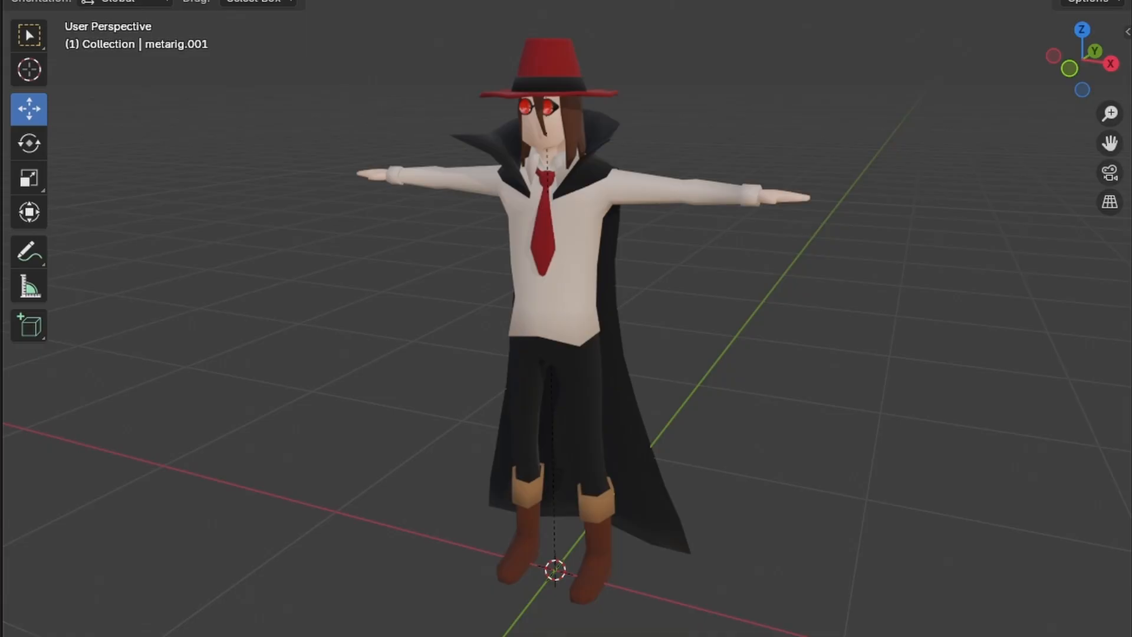
Step: Move the left leg's IK bone leg_ik.L vertically and then freely to reposition the character's left foot
middle_click_drag(158, 476, 381, 475)
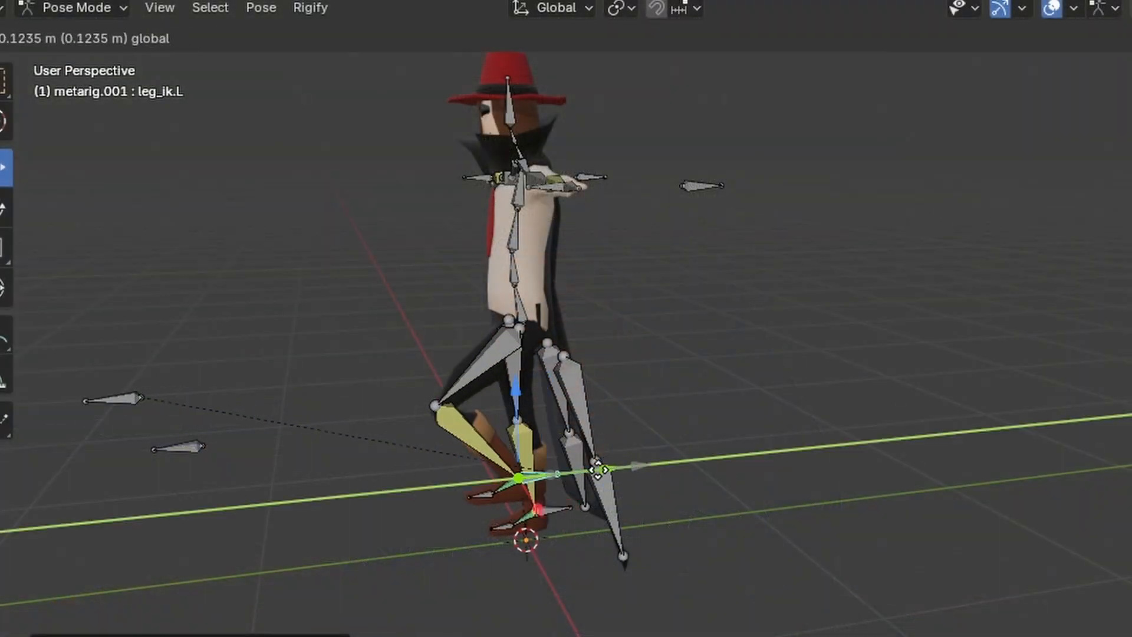
left_click(495, 434)
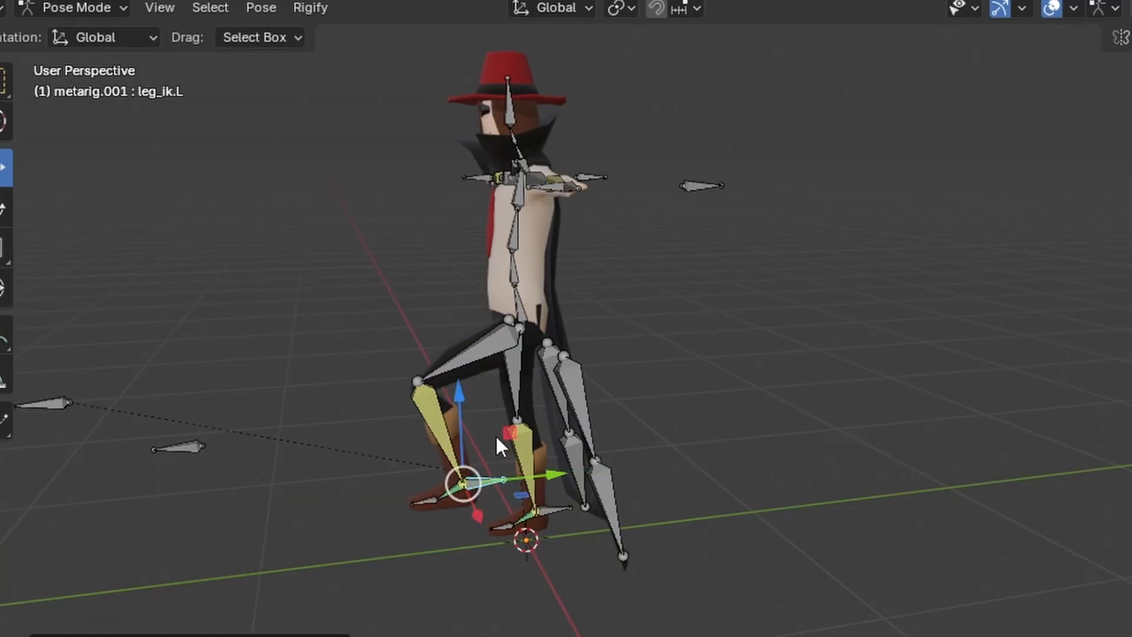
key("g")
key("z")
left_click(475, 465)
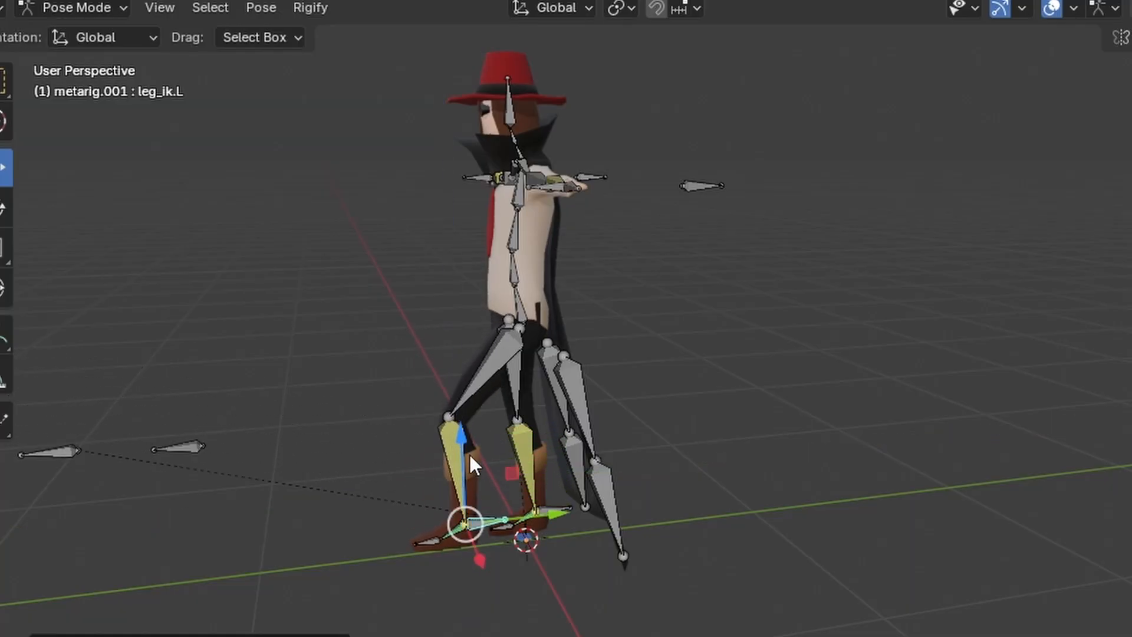
key("g")
left_click(649, 546)
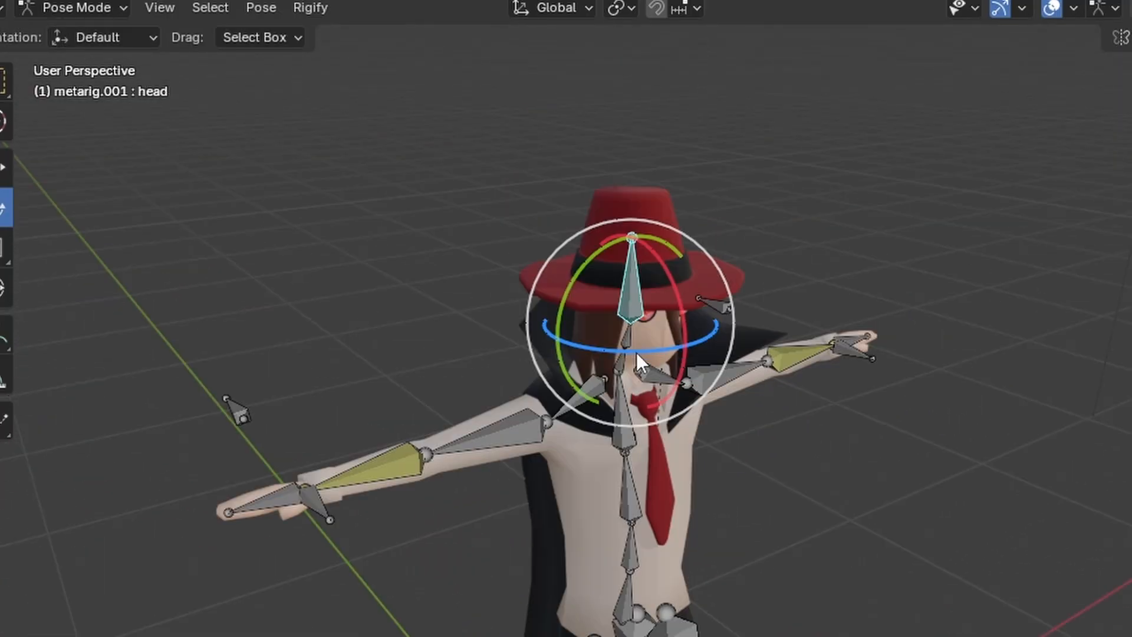
Step: Rotate the head bone around its local axes to turn and tilt the character's head
left_click_drag(635, 352, 646, 375)
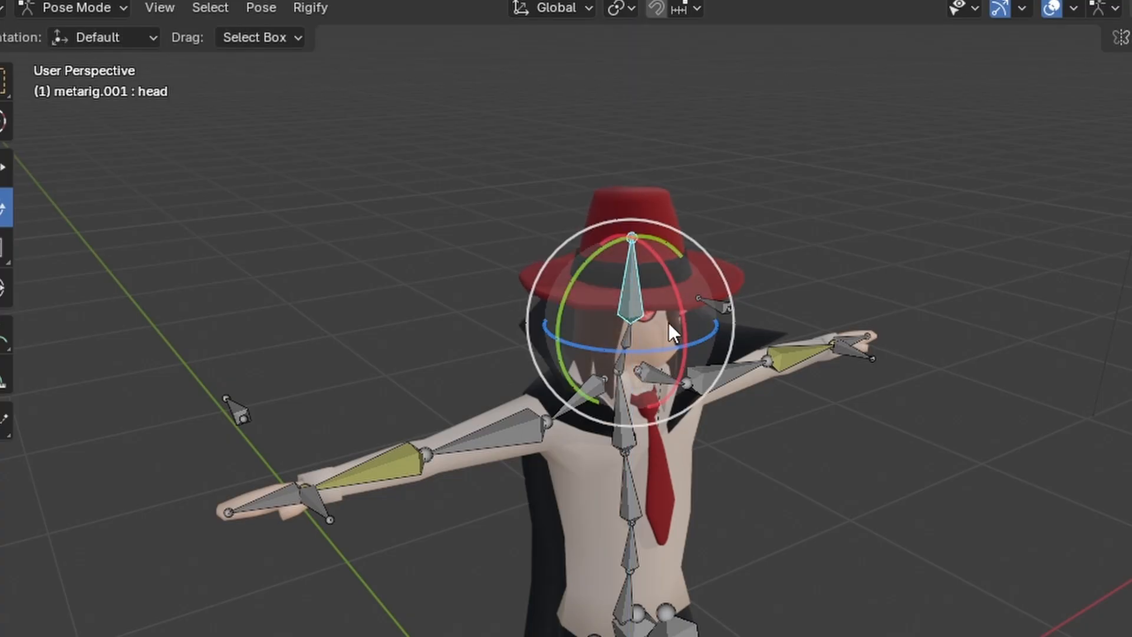
left_click_drag(681, 317, 684, 285)
middle_click_drag(733, 345, 936, 479)
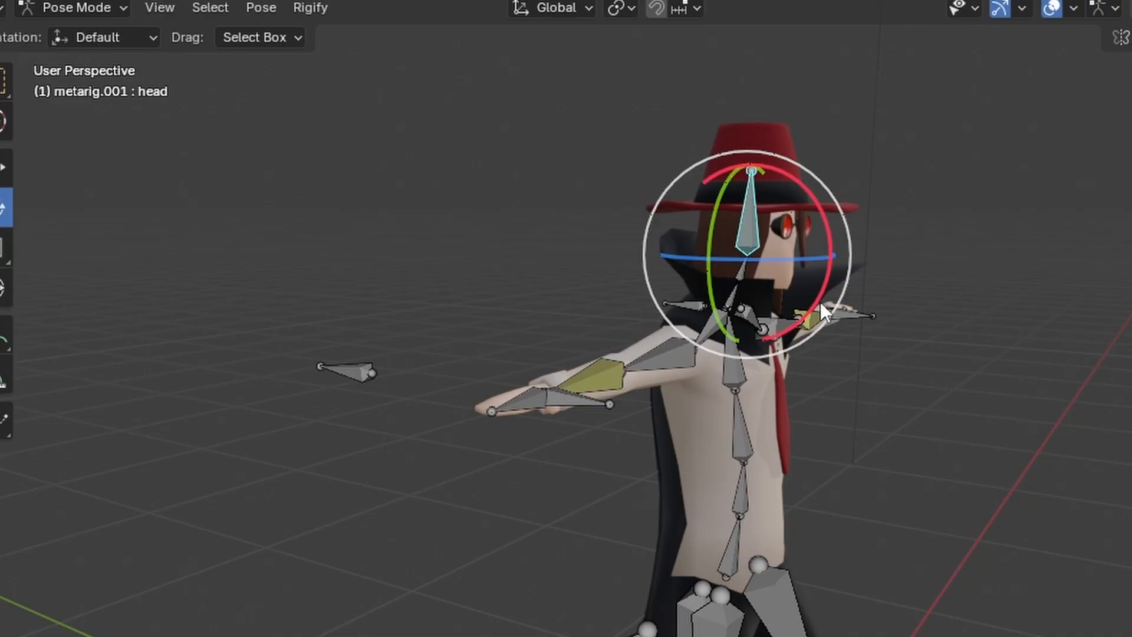
left_click_drag(819, 302, 839, 242)
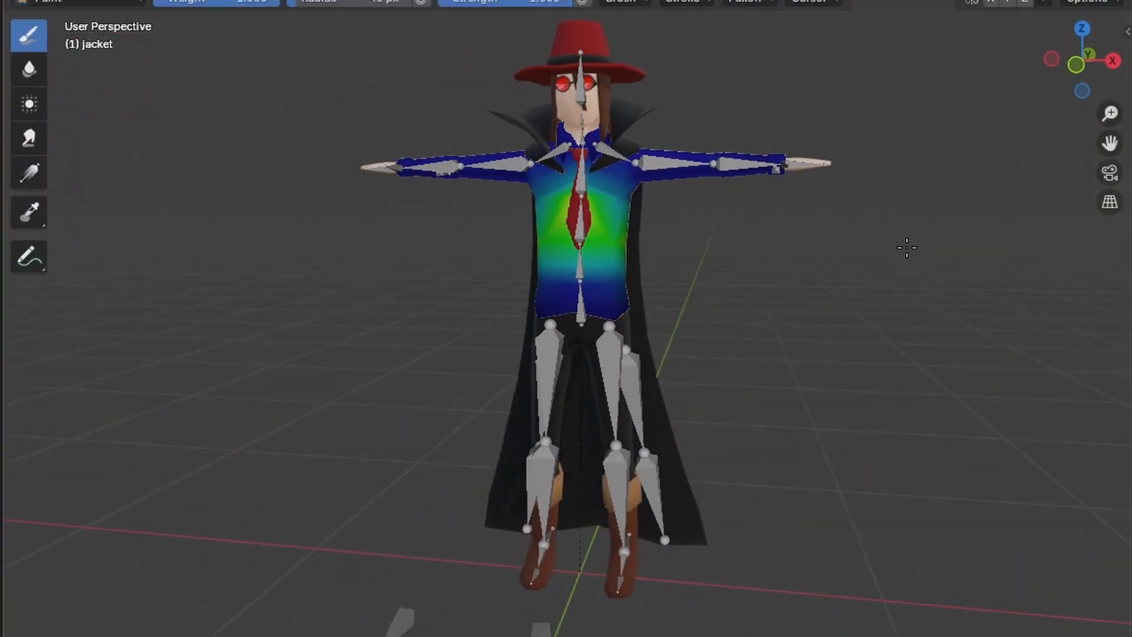
Step: Examine the jacket's weight painting for each spine vertex group in turn, from spine.001 through spine.005 and beyond
left_click(536, 1)
left_click(474, 16)
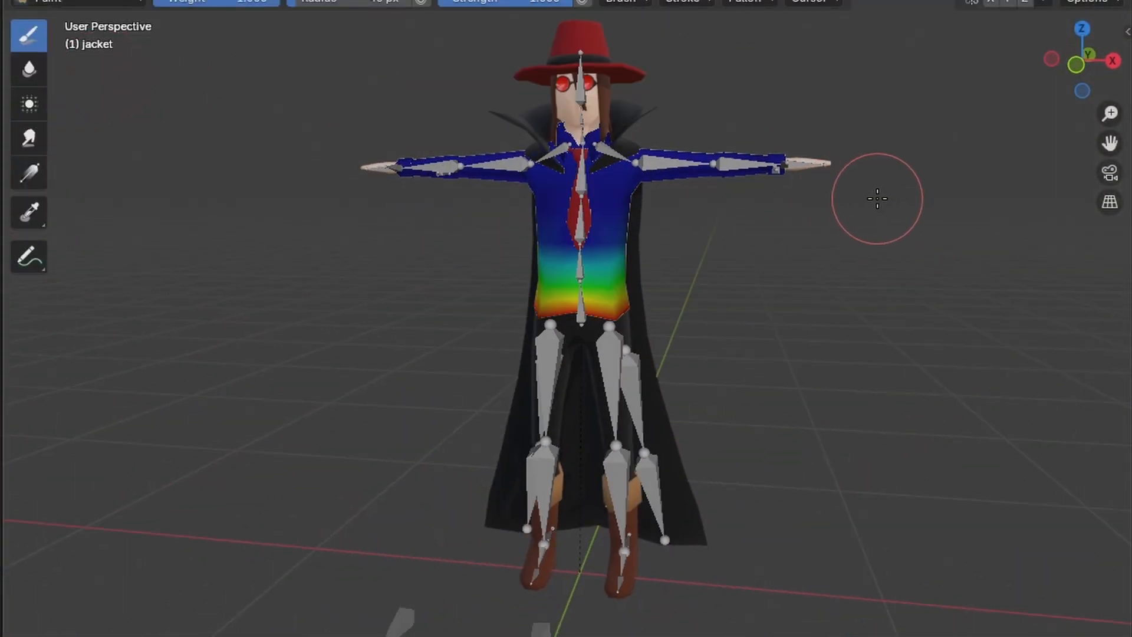
middle_click_drag(876, 199, 1076, 257, "shift")
left_click(535, 0)
left_click(481, 35)
left_click(480, 54)
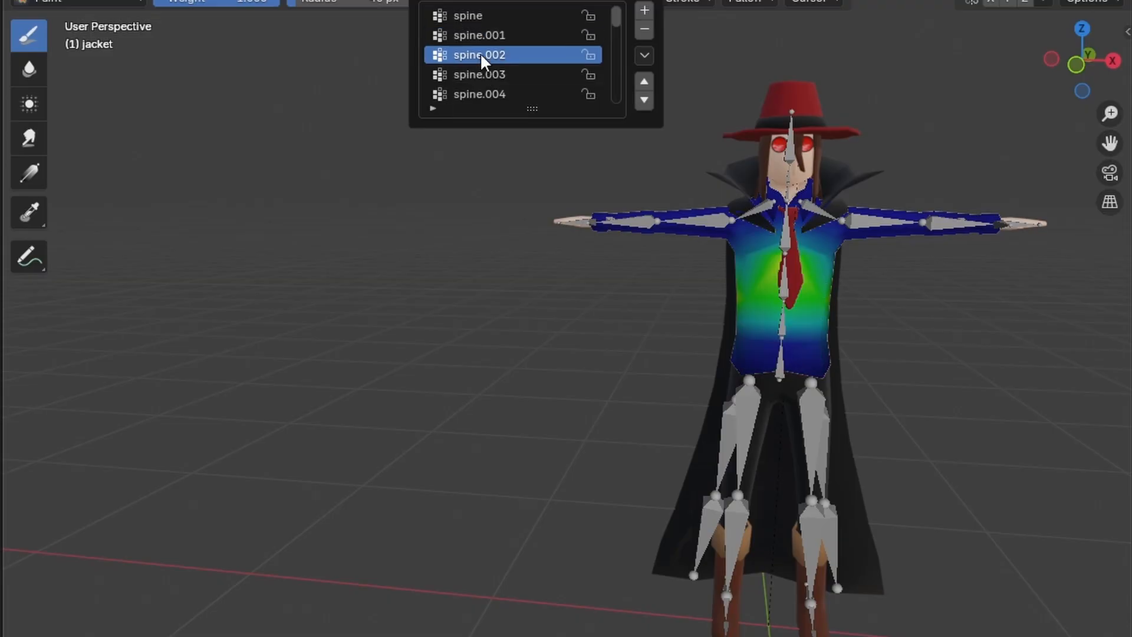
left_click(480, 75)
left_click(478, 94)
left_click(472, 94)
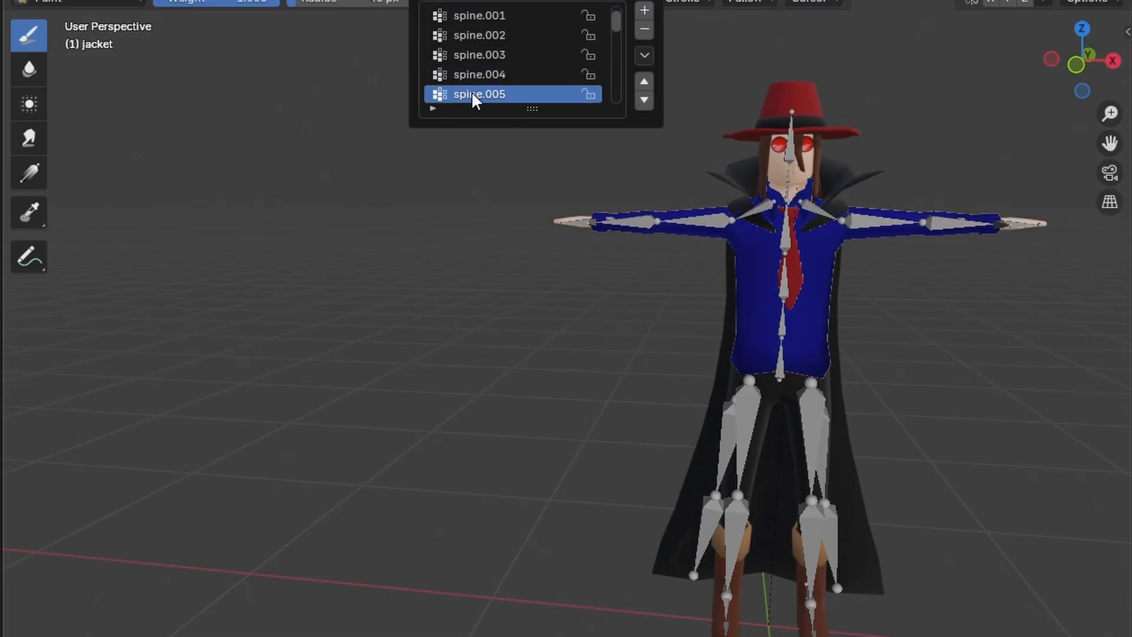
left_click(472, 94)
left_click(472, 94)
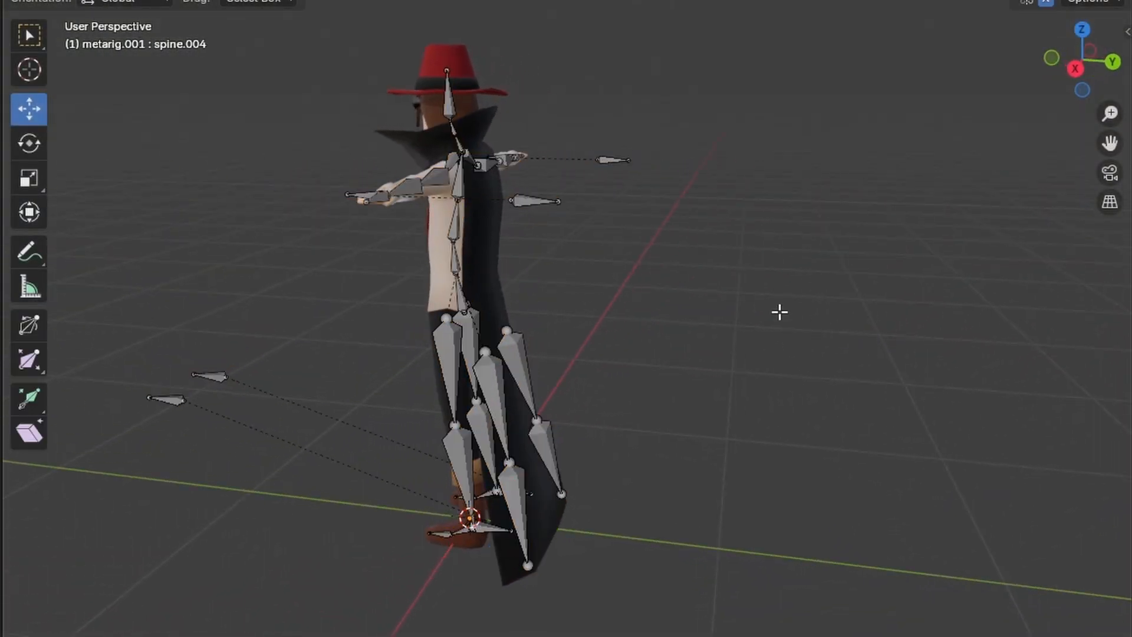
Step: Switch the metarig.001 armature to Pose Mode and try moving the upper_coat.R bone along the Y axis
left_click(69, 13)
left_click(76, 33)
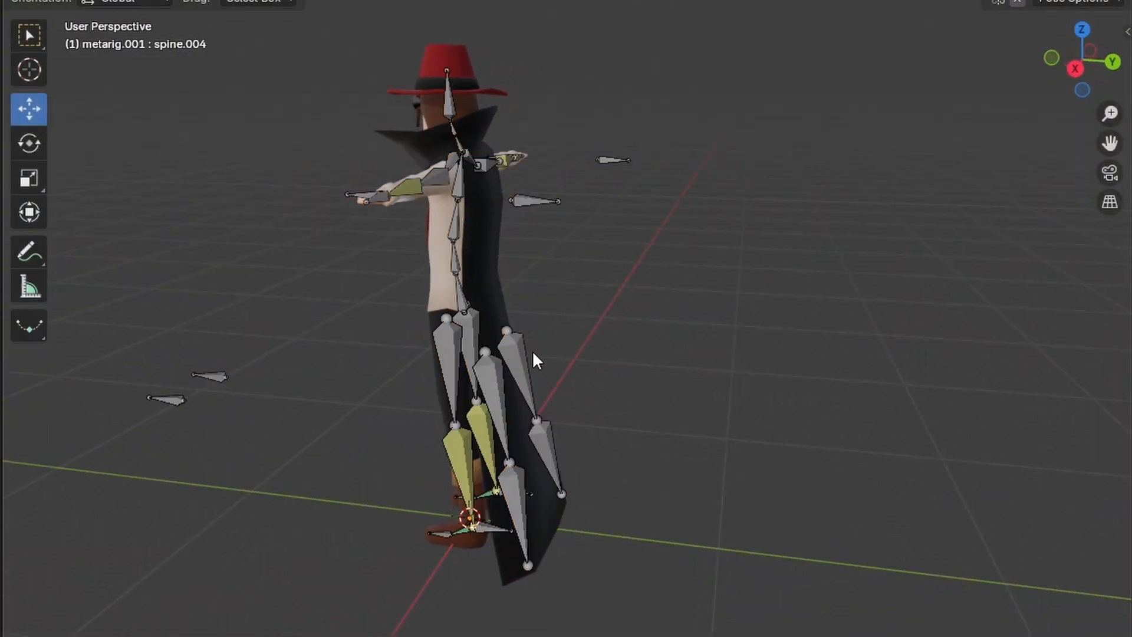
left_click_drag(576, 337, 680, 337)
right_click(679, 337)
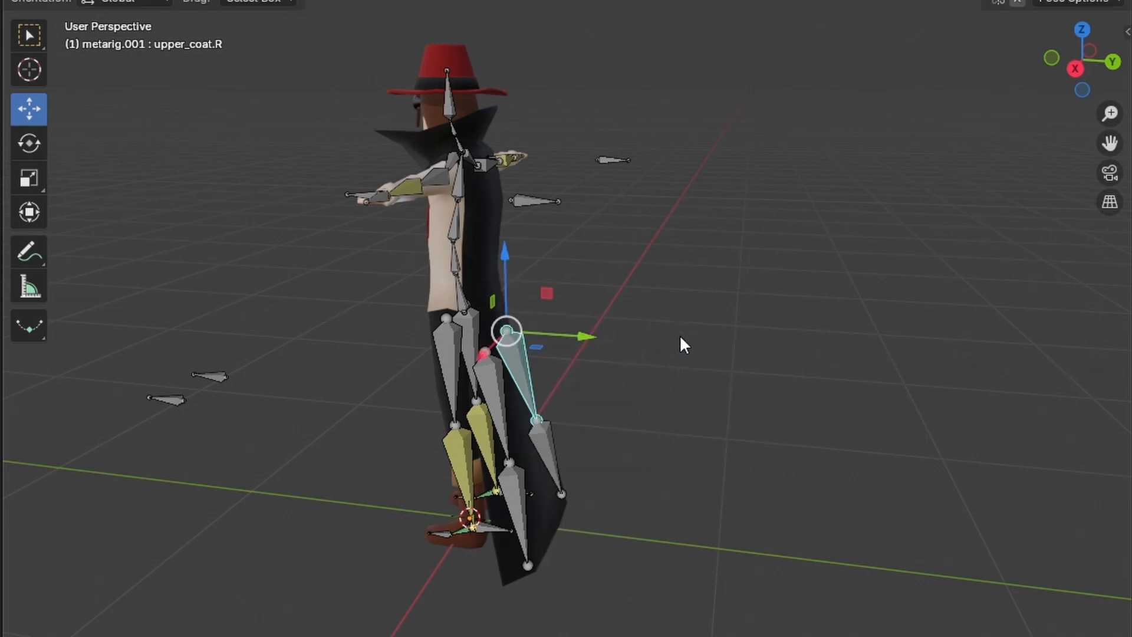
Step: Try rotating the upper_coat.R and upper_coat.L bones to swing both sides of the coat
left_click(29, 143)
left_click_drag(548, 262, 539, 227)
right_click(541, 226)
left_click(507, 384, "shift")
left_click_drag(563, 317, 581, 276)
right_click(730, 275)
Step: Leave Pose Mode on the armature, select the coat mesh and put it into Weight Paint mode
middle_click_drag(729, 276, 790, 336)
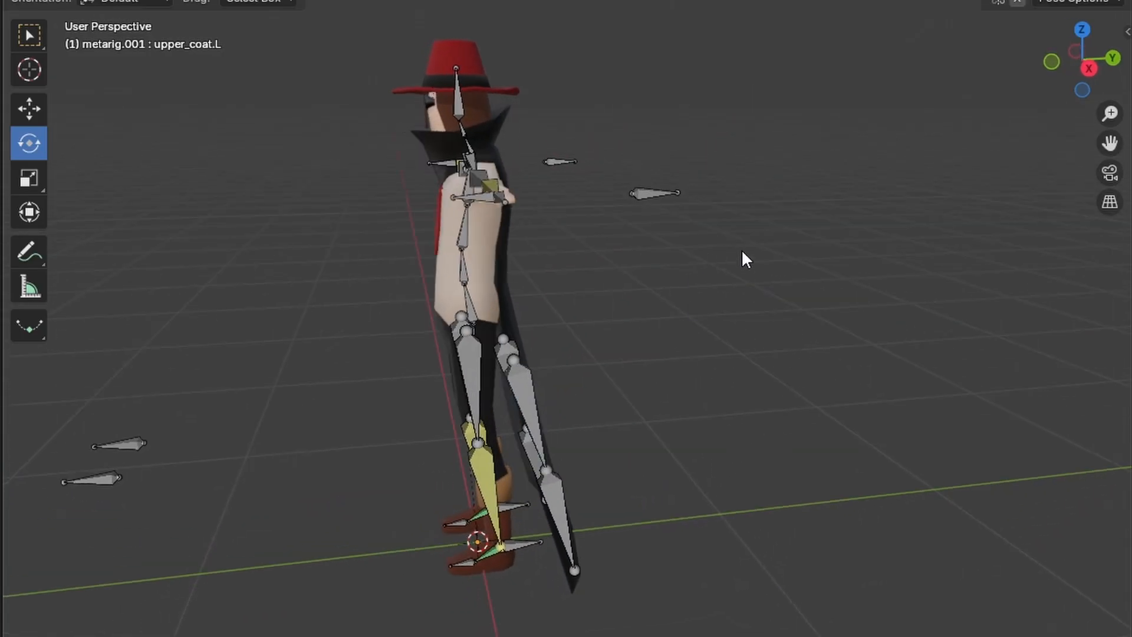
middle_click_drag(742, 252, 751, 313)
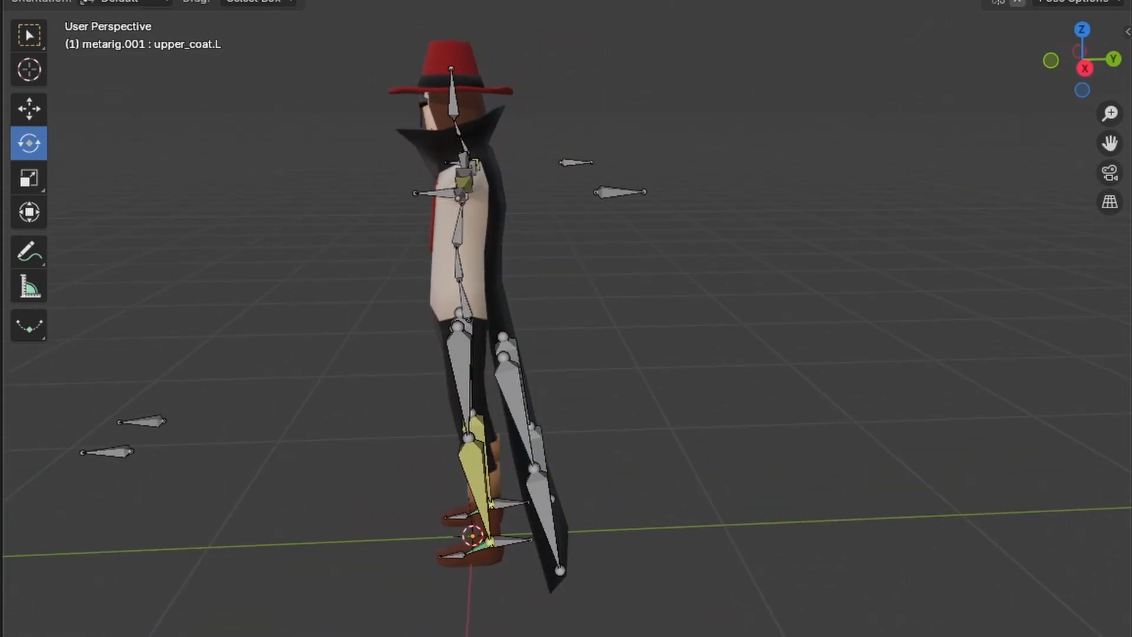
left_click(112, 0)
left_click(463, 245)
left_click(747, 255)
left_click(112, 0)
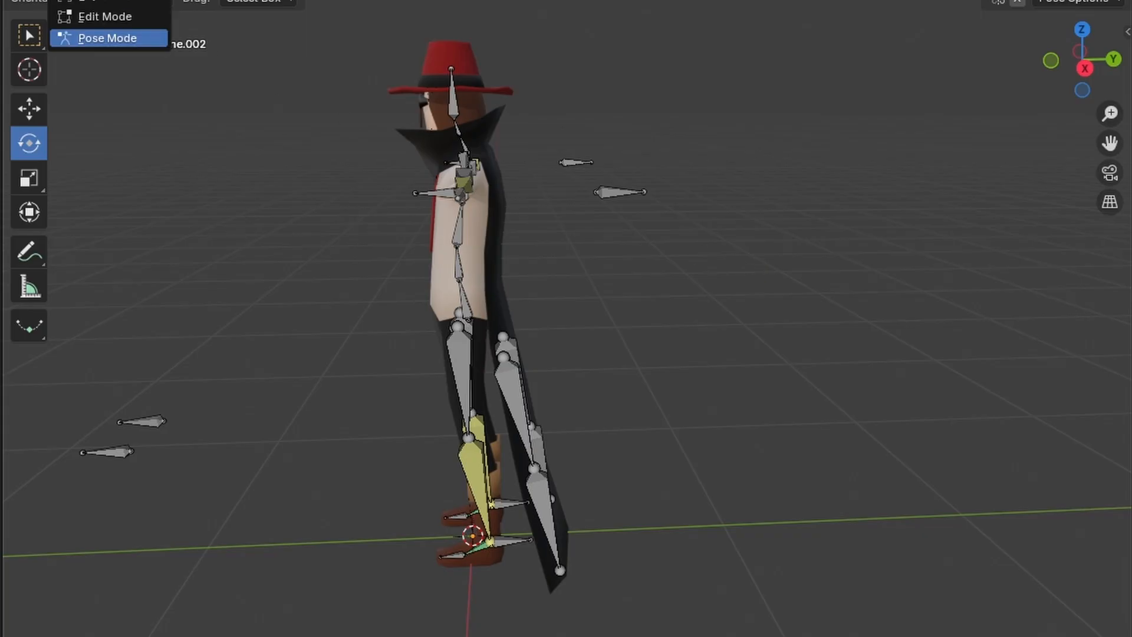
left_click(112, 0)
middle_click_drag(779, 353, 613, 348)
left_click(571, 239)
key("Tab")
left_click(100, 0)
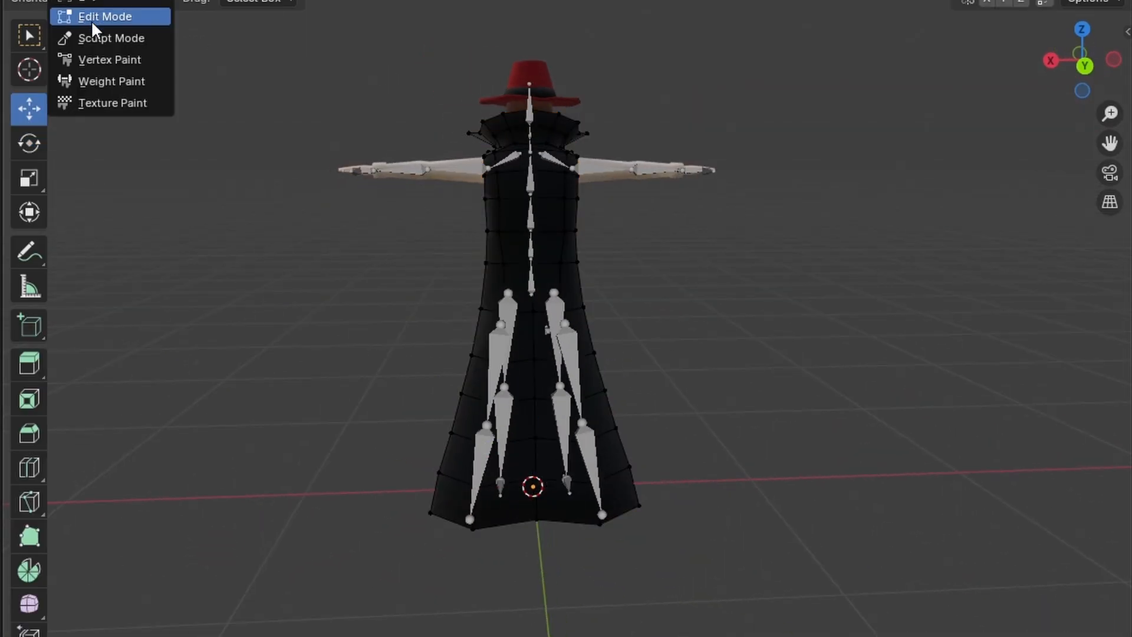
left_click(96, 81)
Step: Examine the coat's weights for the upper_coat and lower_coat vertex groups on both sides
middle_click_drag(738, 323, 649, 321)
left_click(536, 2)
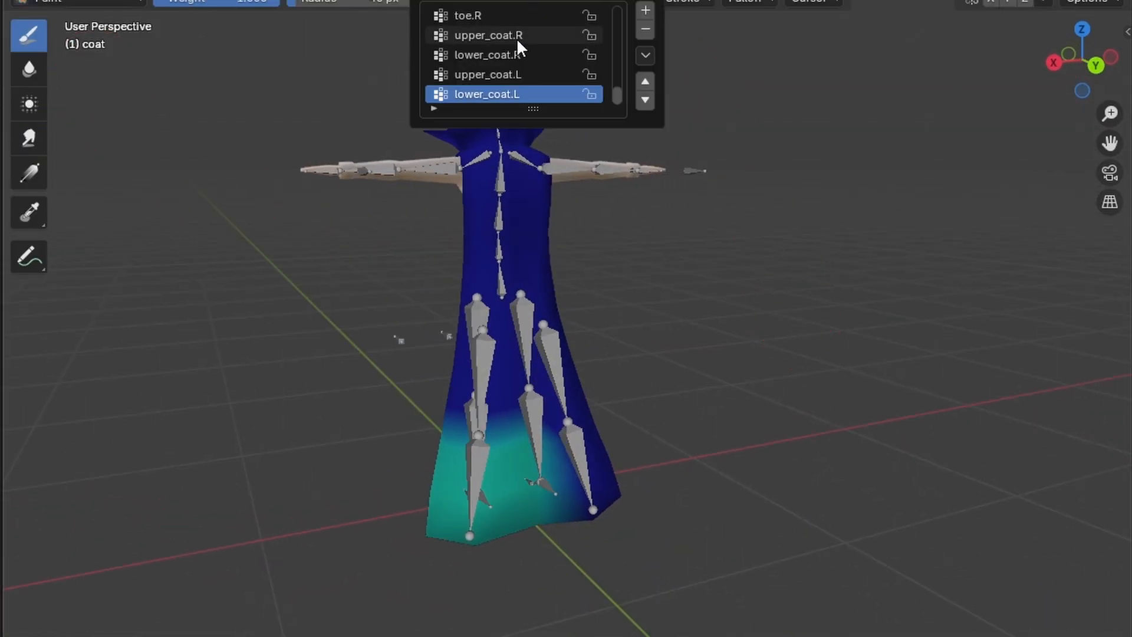
left_click(500, 68)
left_click(490, 54)
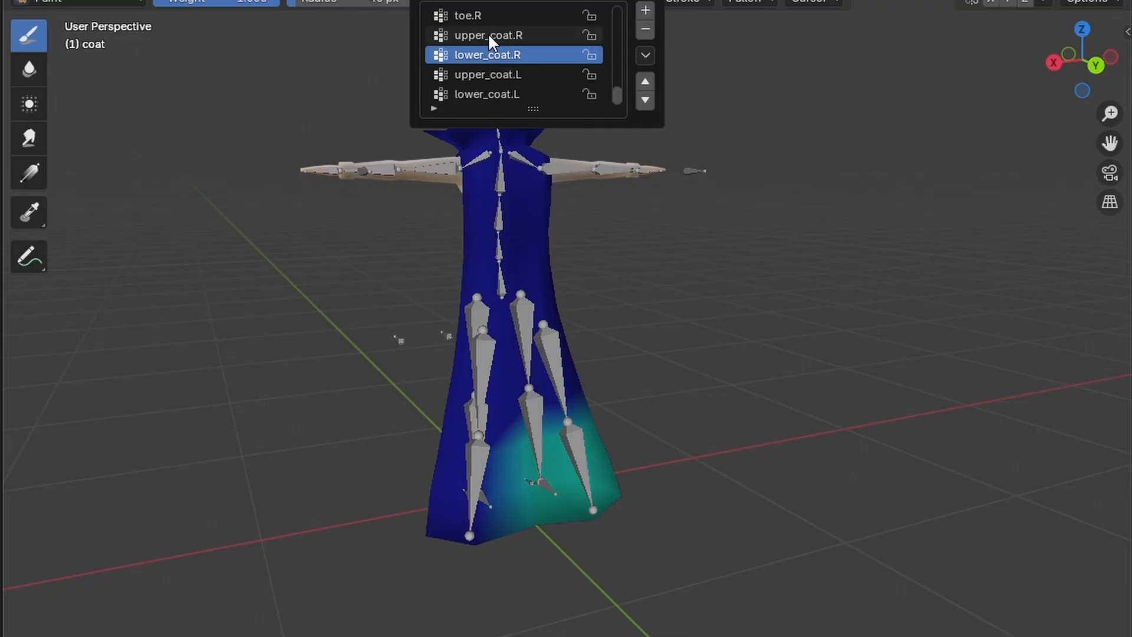
left_click(488, 34)
left_click(536, 1)
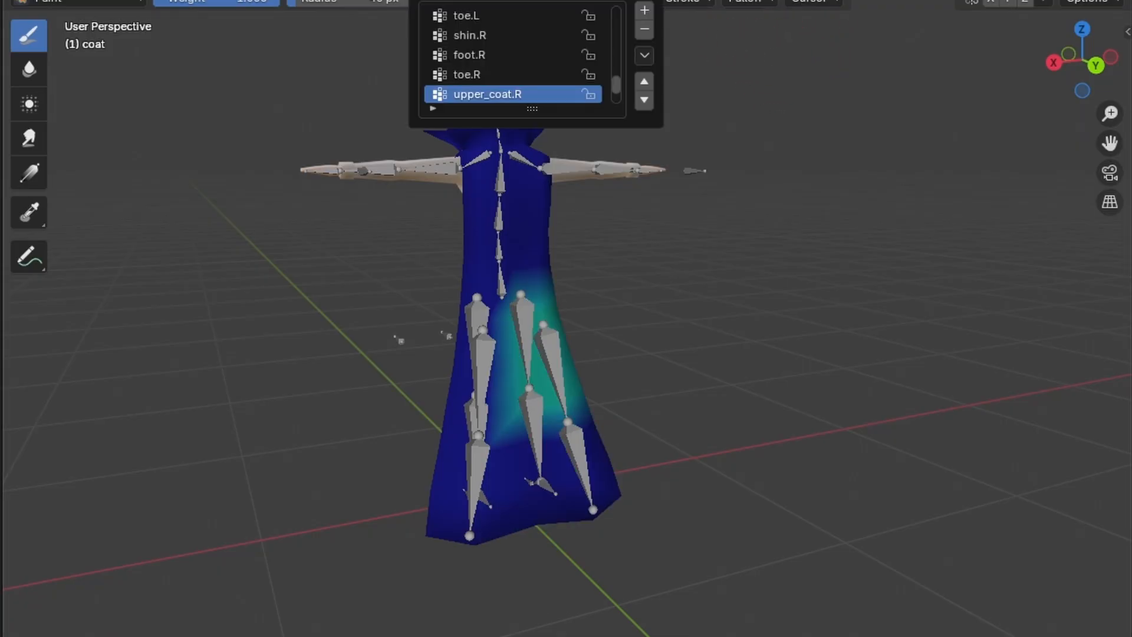
scroll(507, 74, "down", 1)
left_click(506, 92)
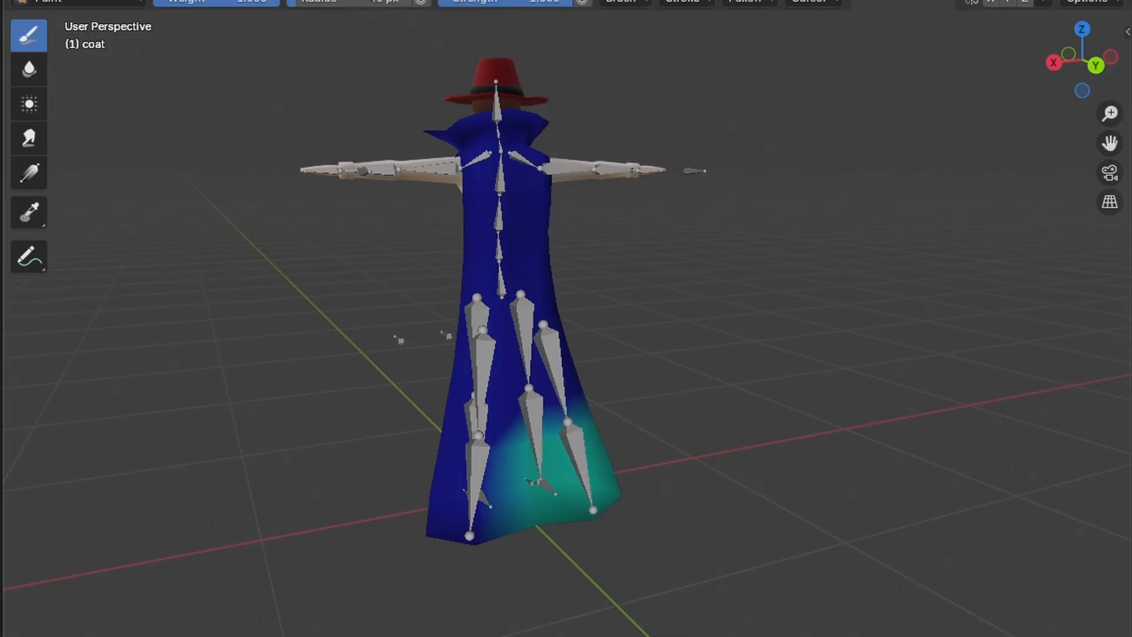
left_click(536, 1)
scroll(494, 81, "down", 1)
left_click(494, 92)
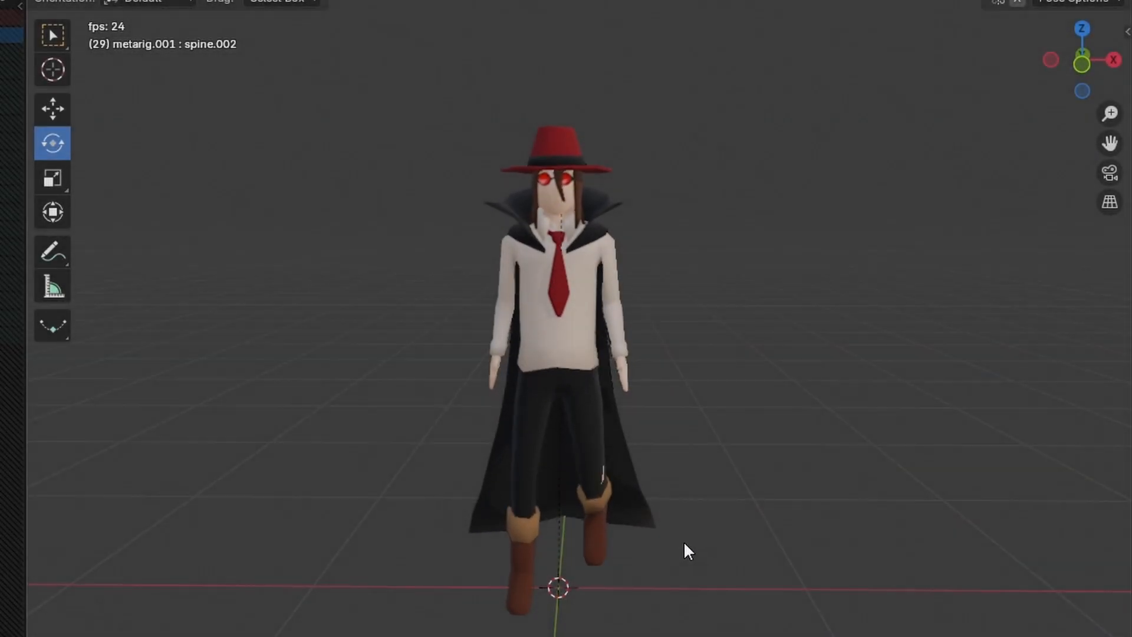
Step: Review the character's playing walk animation from several viewing angles
mouse_move(683, 540)
middle_mouse_down()
mouse_move(376, 563)
mouse_move(306, 557)
middle_mouse_up()
middle_click_drag(187, 557, 613, 560)
middle_click_drag(337, 560, 308, 574)
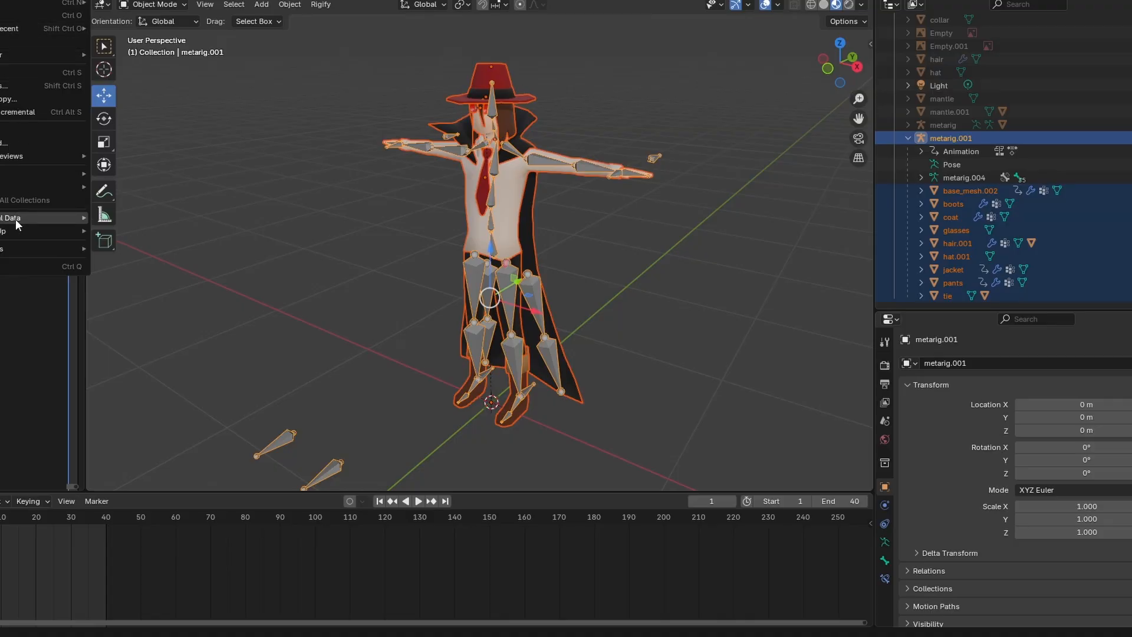
Step: Export the rigged character as binary glTF 2.0 limited to selected objects, named human_male_base_03.glb, in D:\Art\Blender
mouse_move(1, 187)
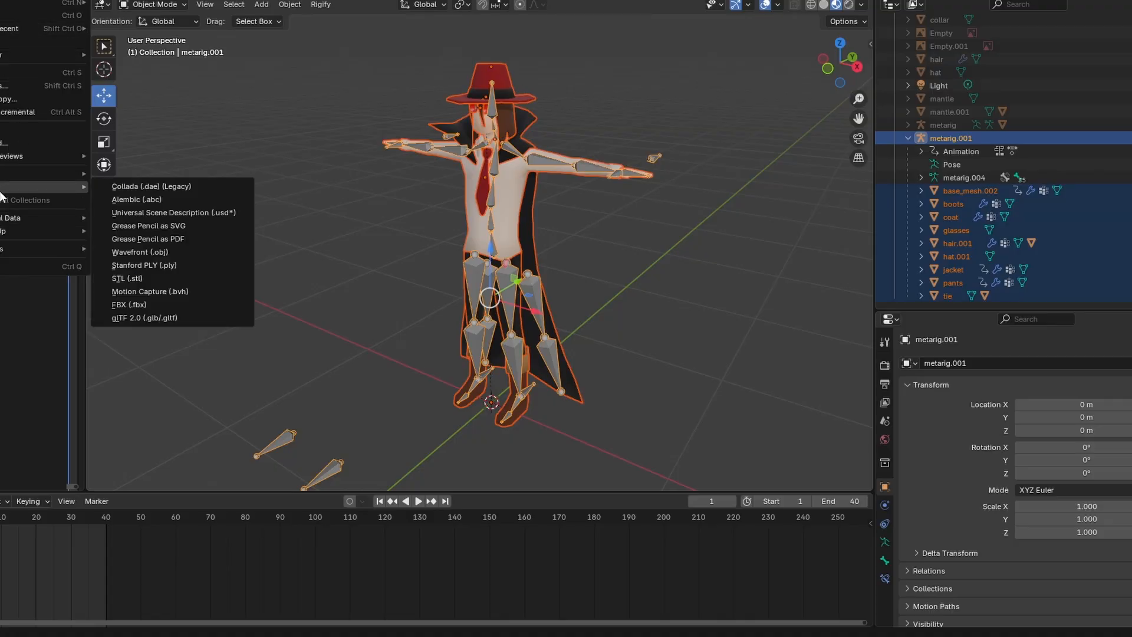
left_click(166, 320)
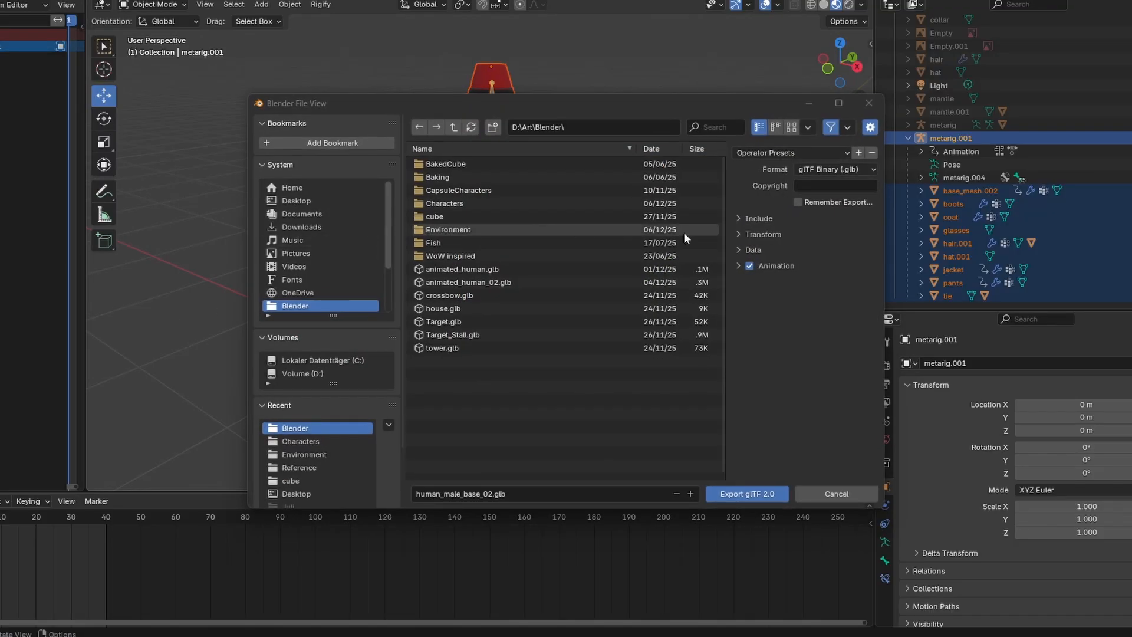
left_click(746, 219)
left_click(799, 238)
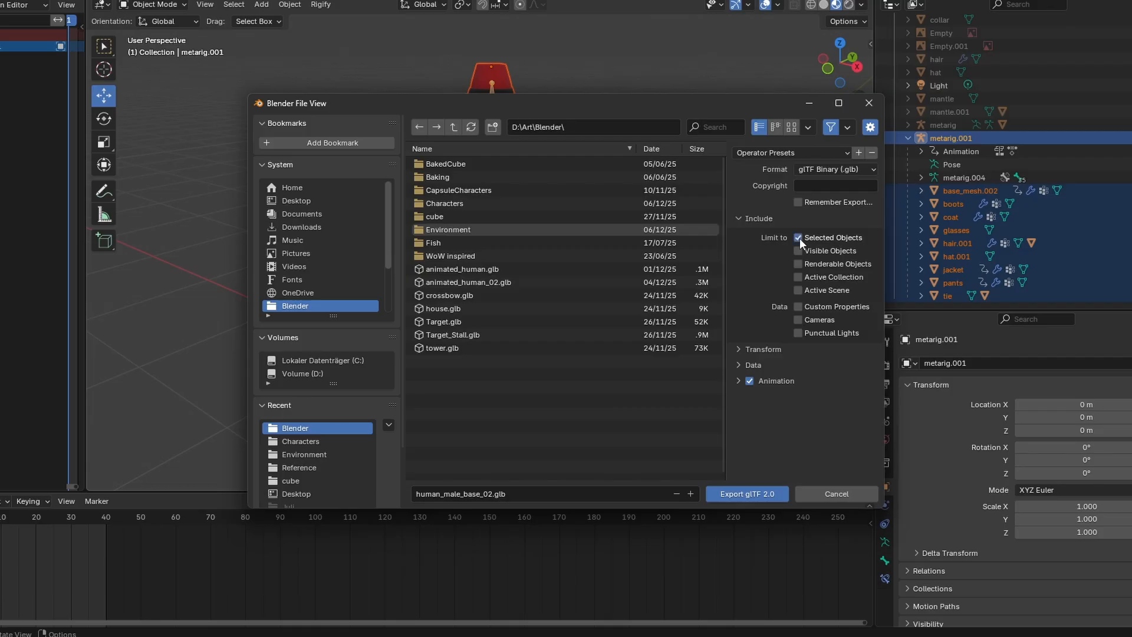
left_click(688, 494)
left_click(765, 496)
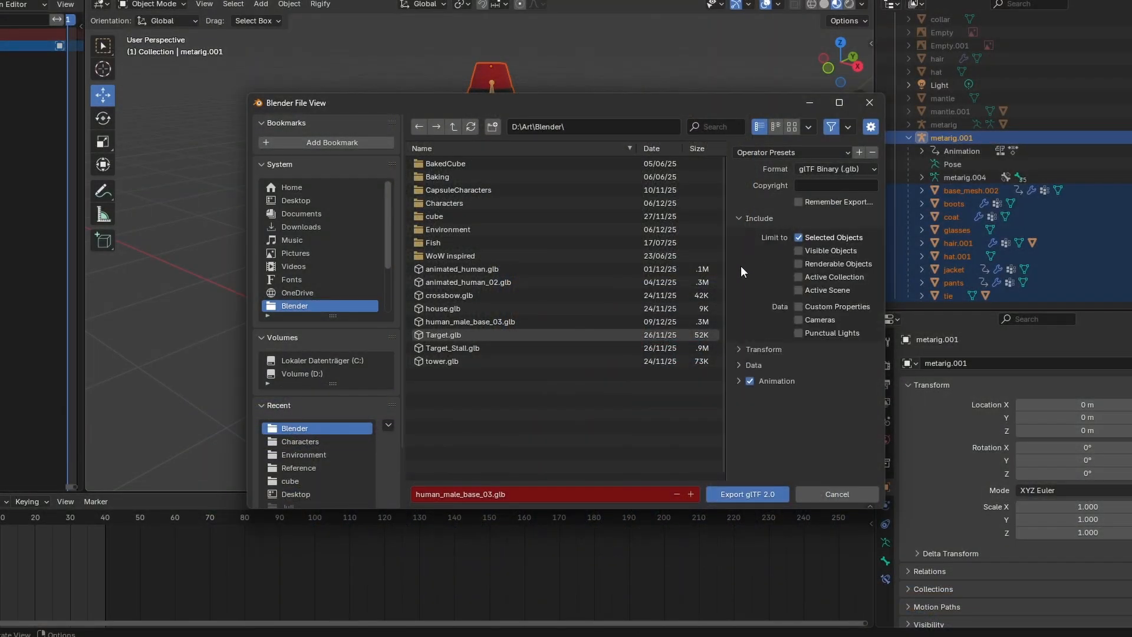
Step: Expand the Data section of the glTF export options and look through its settings
left_click(740, 365)
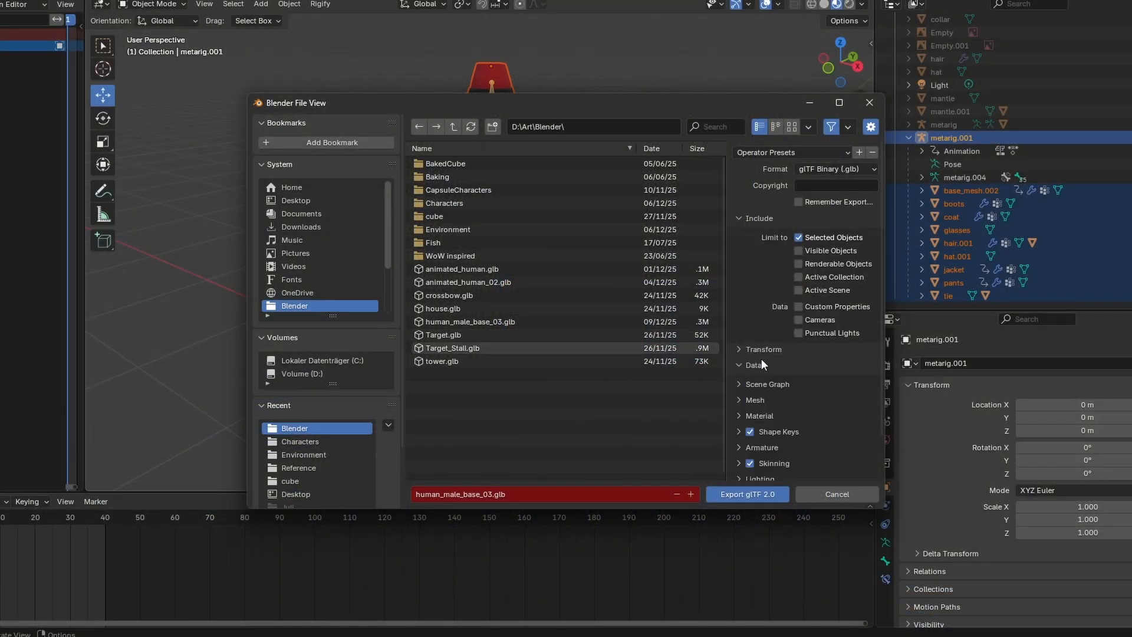
scroll(762, 358, "down", 2)
left_click(760, 404)
scroll(759, 407, "down", 4)
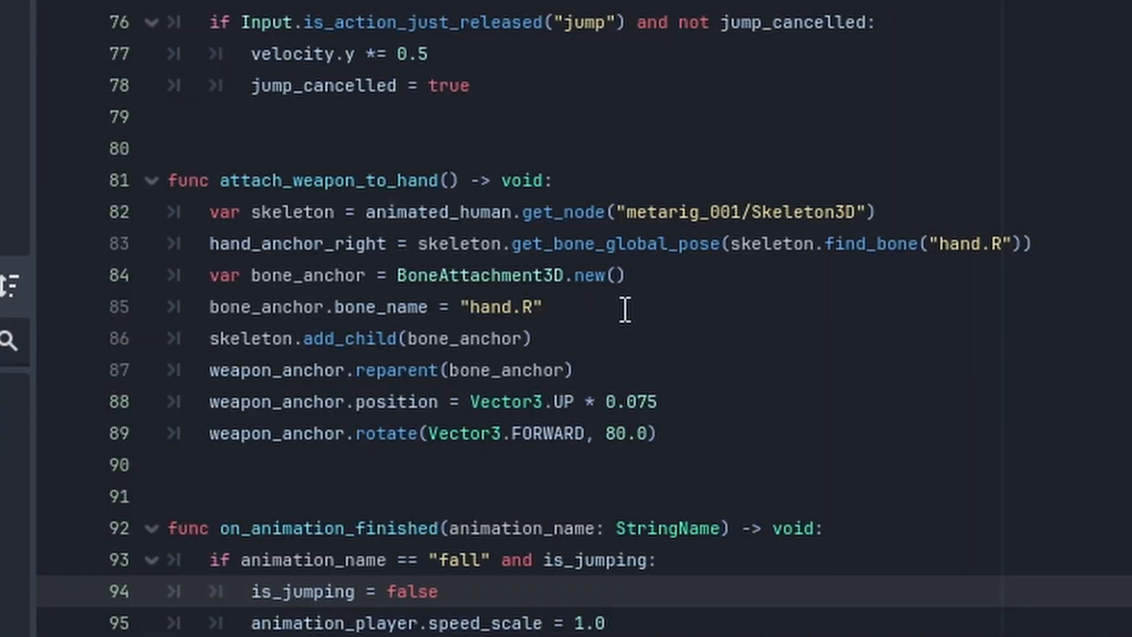
left_click(591, 183)
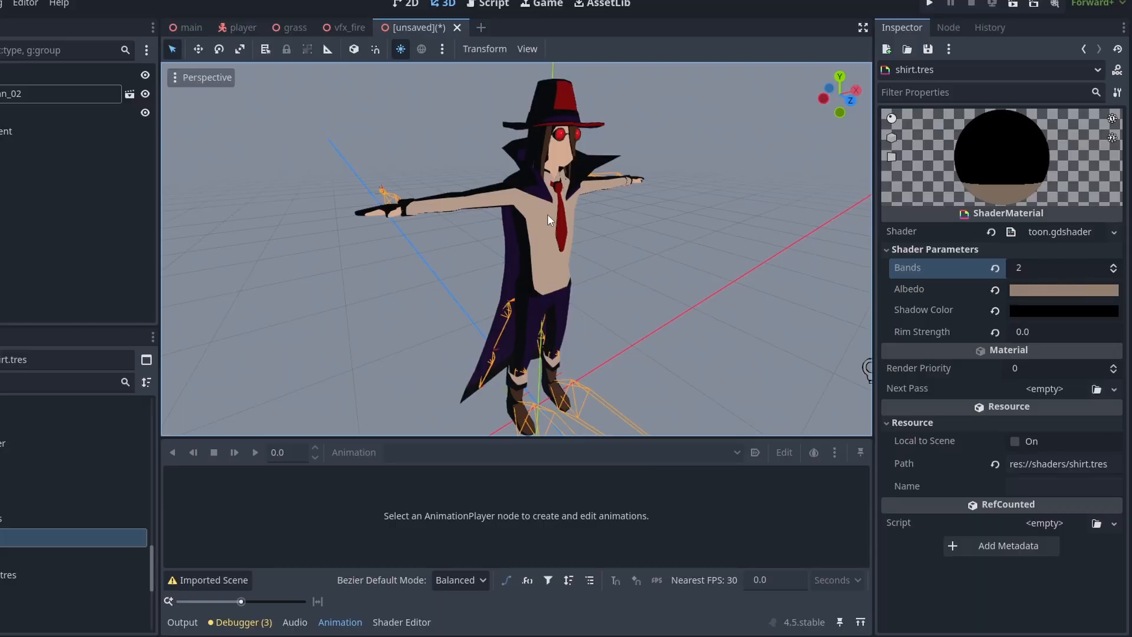
Step: In Godot, set the shirt.tres toon shader's Bands to 3 and its Albedo colour to teal 3b91a2
middle_click_drag(586, 238, 608, 245)
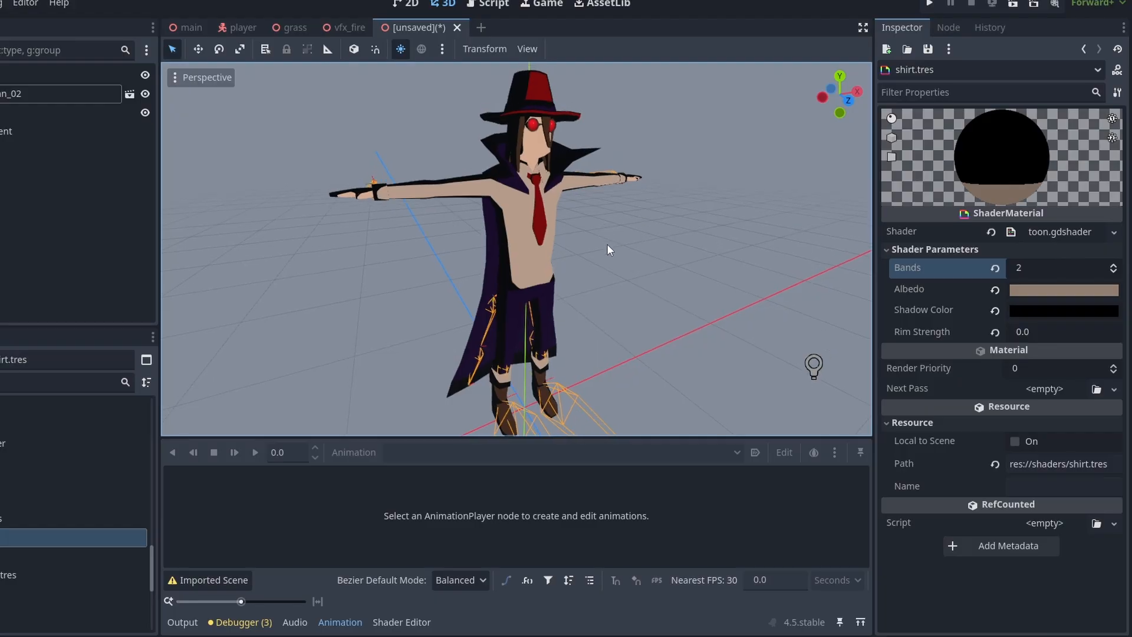
left_click(1113, 266)
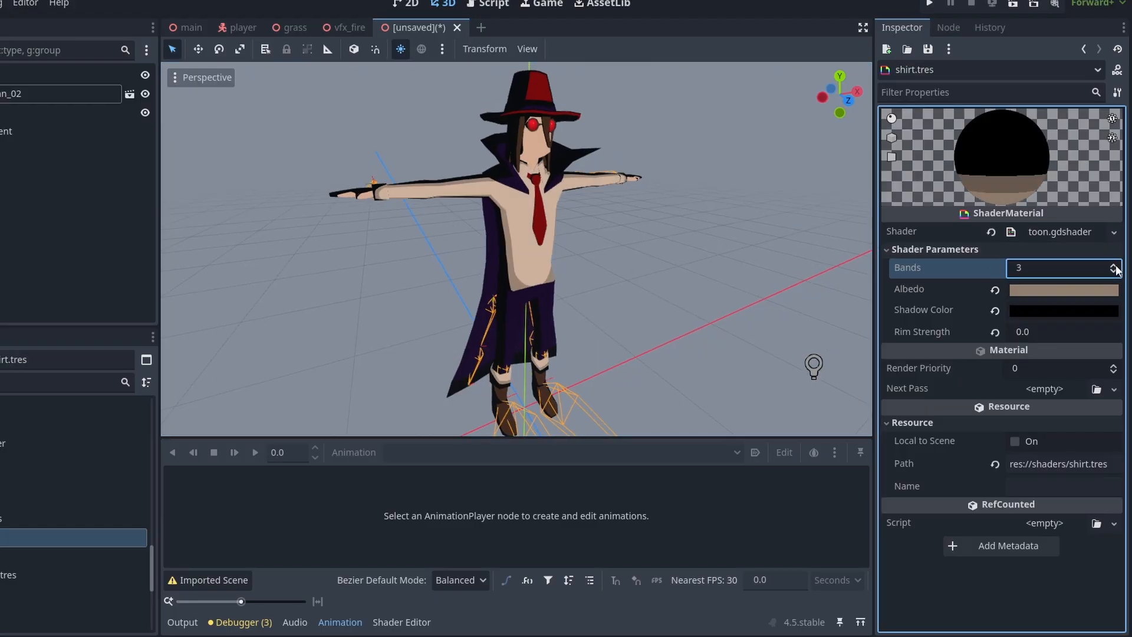
mouse_move(741, 260)
middle_mouse_down()
mouse_move(689, 263)
mouse_move(734, 257)
middle_mouse_up()
left_click(1083, 289)
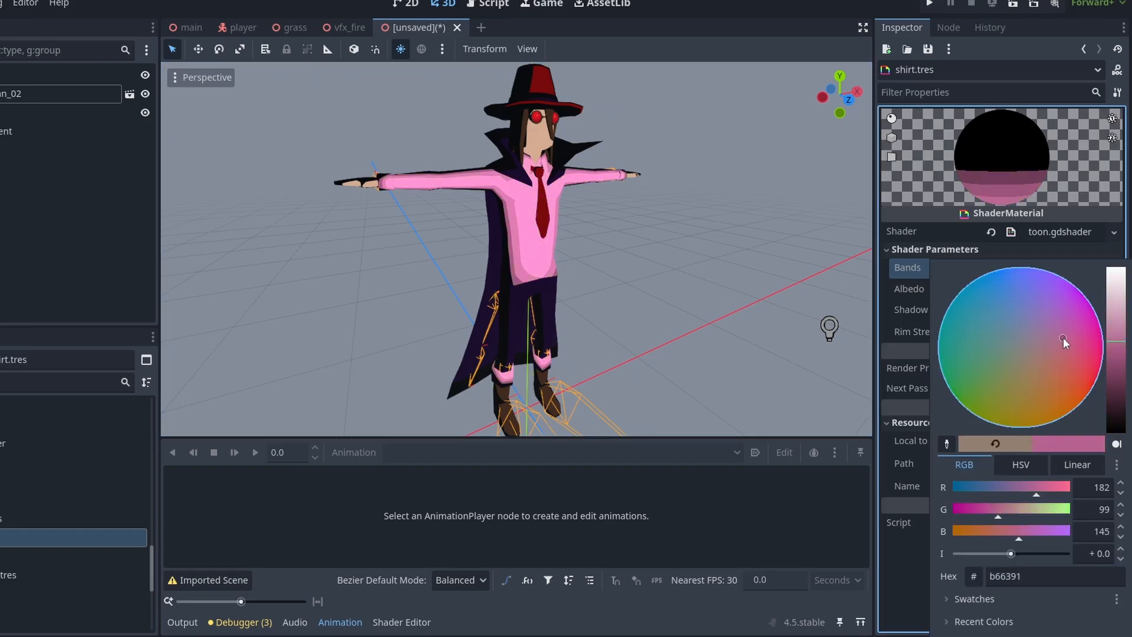
left_click_drag(1062, 339, 975, 317)
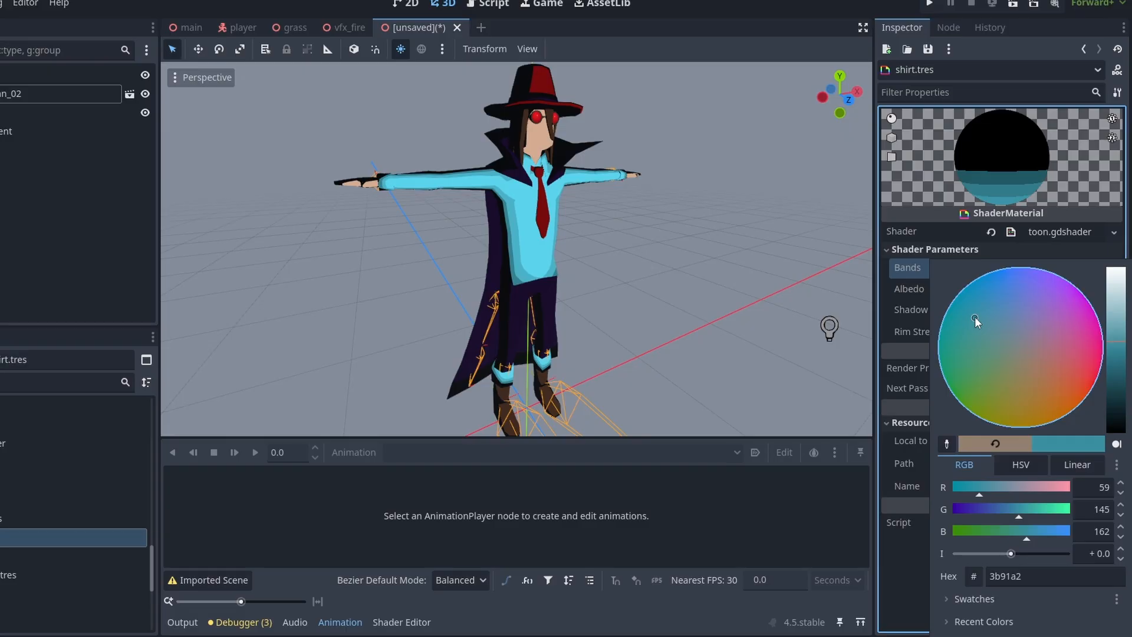
left_click(811, 272)
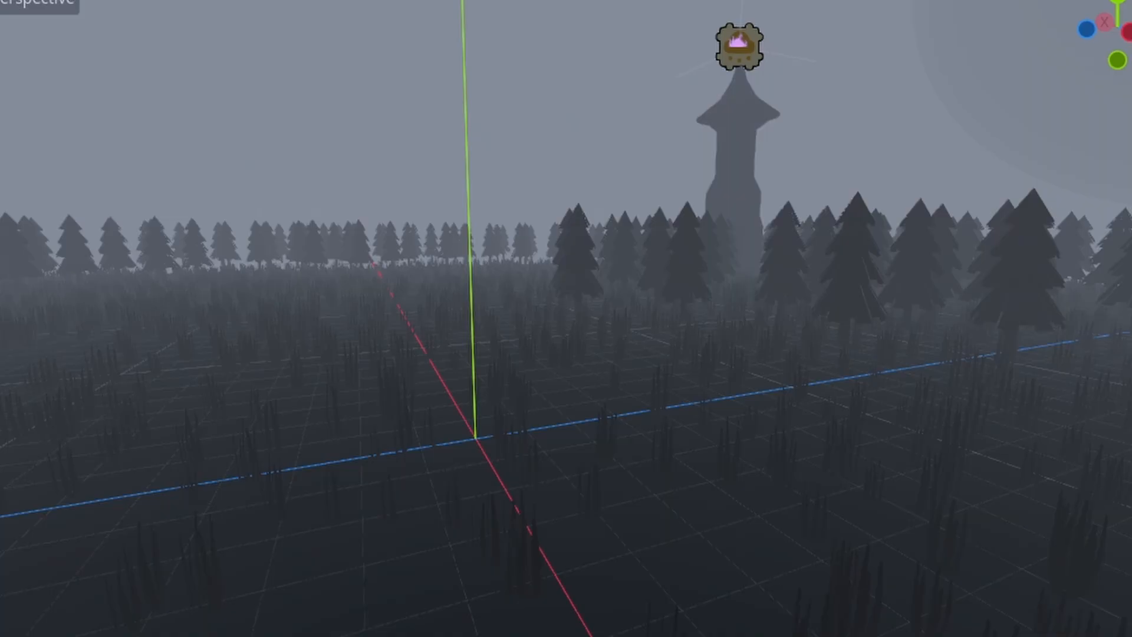
middle_click_drag(1042, 551, 950, 550)
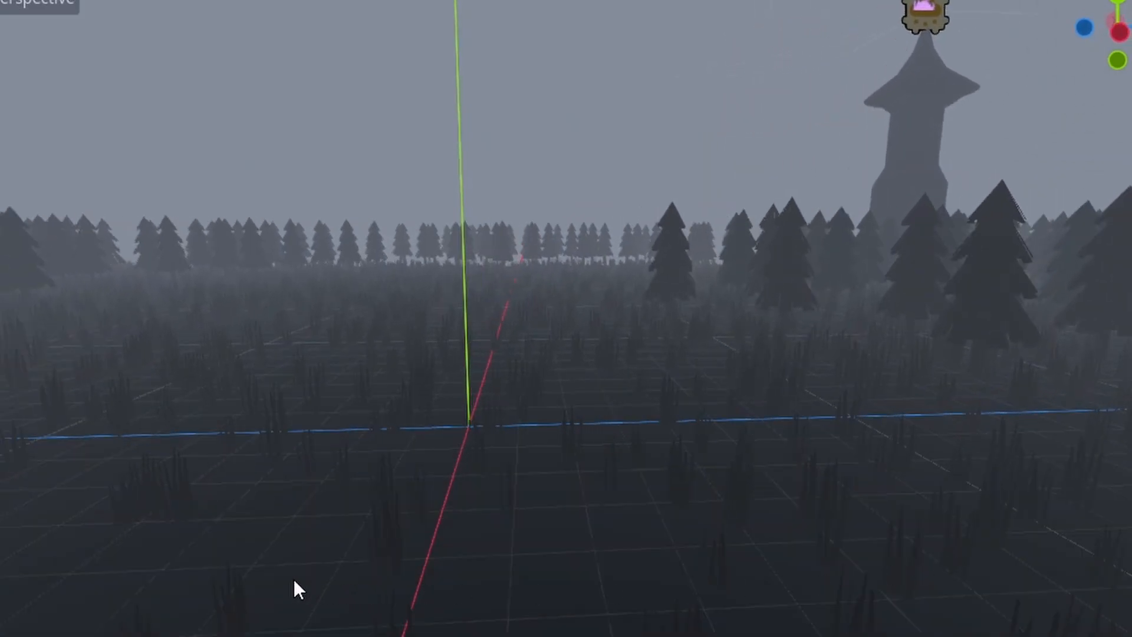
middle_click_drag(294, 580, 307, 609)
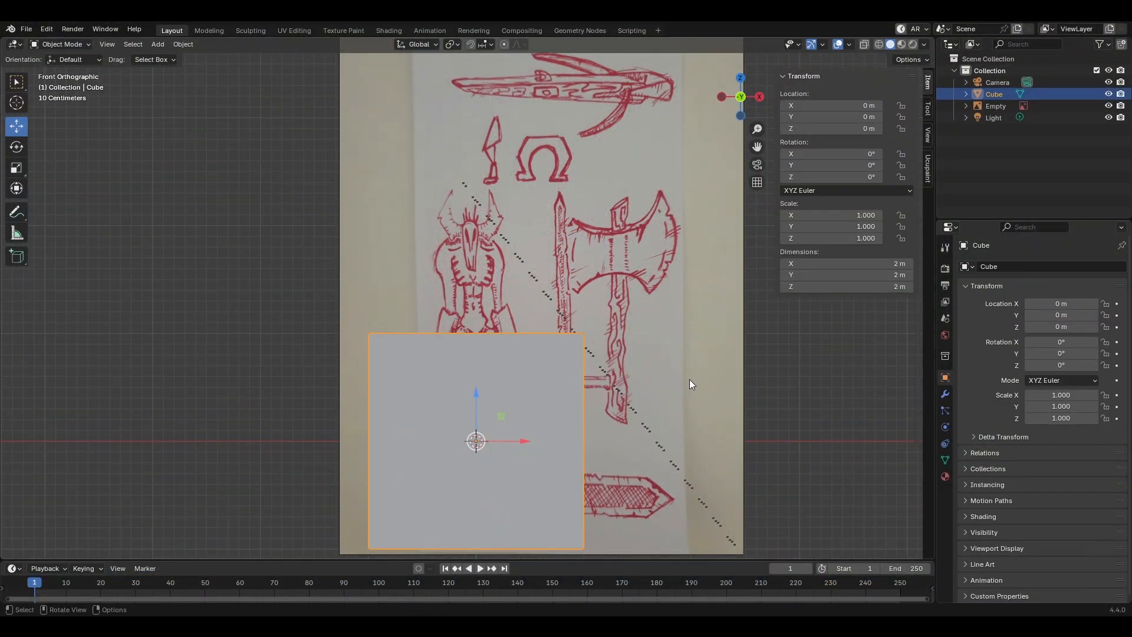
Step: In Blender, add a vertical centre loop cut to the cube and delete its negative-X half
key("Tab")
key("ctrl+r")
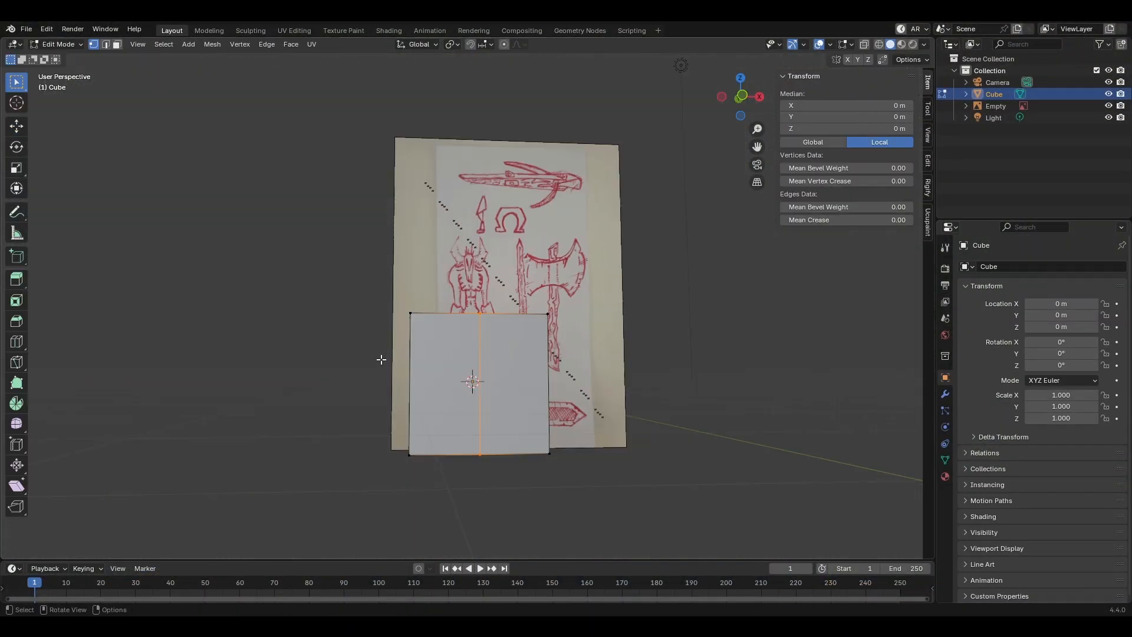
key("alt+z")
left_click_drag(387, 328, 442, 478)
key("x")
key("Tab")
Step: Raise the half cube to Z 1.4903 m and scale it to 0.511 along Z over the sketched creature's torso
key("KP_1")
left_click_drag(477, 421, 477, 291)
key("s")
key("z")
left_click(571, 320)
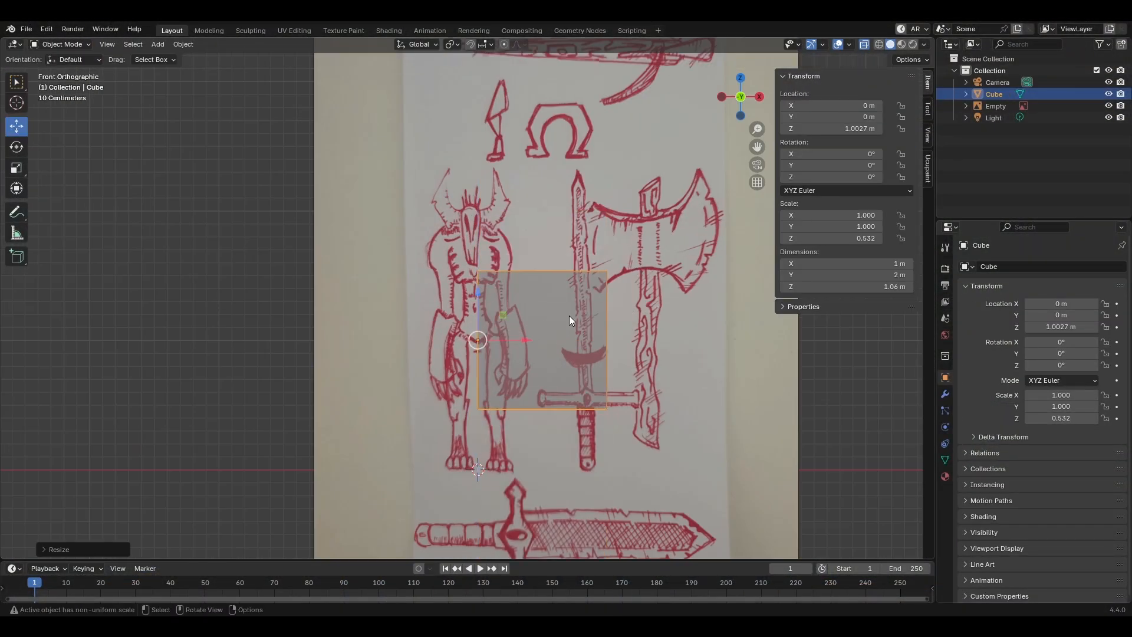
key("g")
key("z")
left_click(630, 266)
Step: Adjust the block's upper face to shoulder height and pull its outer side face inward to the sketched torso's width
middle_click_drag(631, 265, 609, 264)
left_click(610, 264)
key("Tab")
key("KP_1")
key("g")
key("z")
left_click(618, 261)
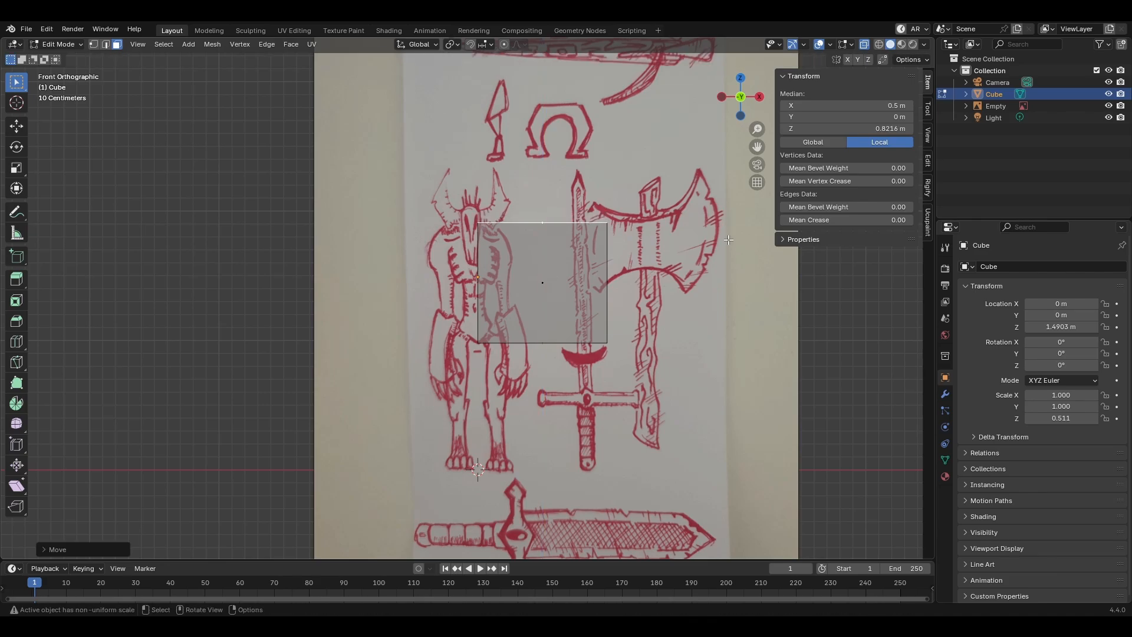
left_click(15, 126)
left_click(607, 283)
left_click_drag(655, 283, 545, 283)
Step: Divide the torso block with horizontal loop cuts across the chest, waist and hips
key("ctrl+r")
left_click(488, 301)
key("ctrl+r")
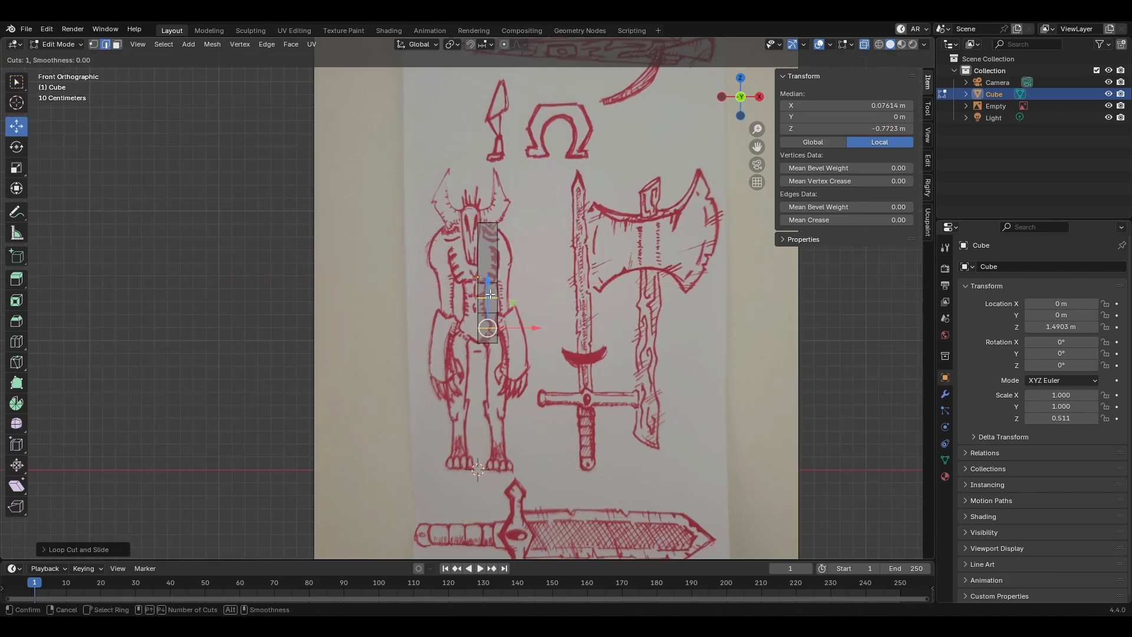
left_click(490, 294)
key("ctrl+r")
left_click(489, 254)
Step: Add a Mirror modifier on the X axis with Clipping enabled to the torso block
key("Tab")
left_click(945, 394)
left_click(979, 265)
Step: Select the whole torso mesh and scale down its depth along Y
key("Tab")
key("a")
key("KP_3")
key("s")
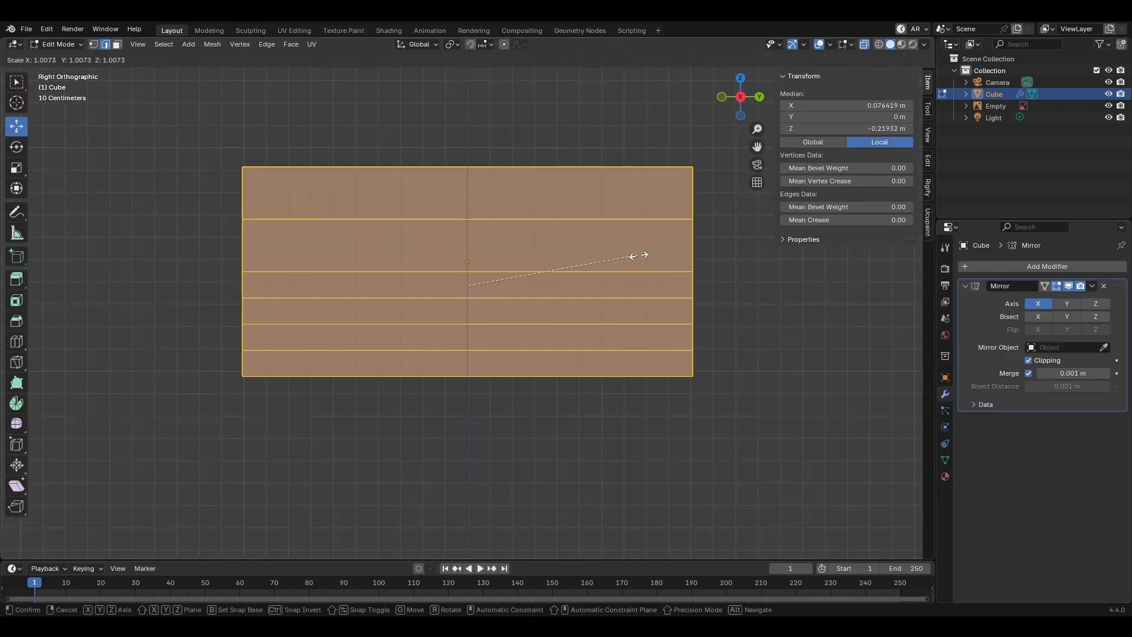
key("y")
left_click(560, 265)
middle_click_drag(560, 266, 613, 277)
key("s")
key("y")
left_click(570, 263)
key("Tab")
key("Tab")
Step: Pull the torso's outer waist edges inward along X to match the sketch's narrow waist
left_click(519, 272)
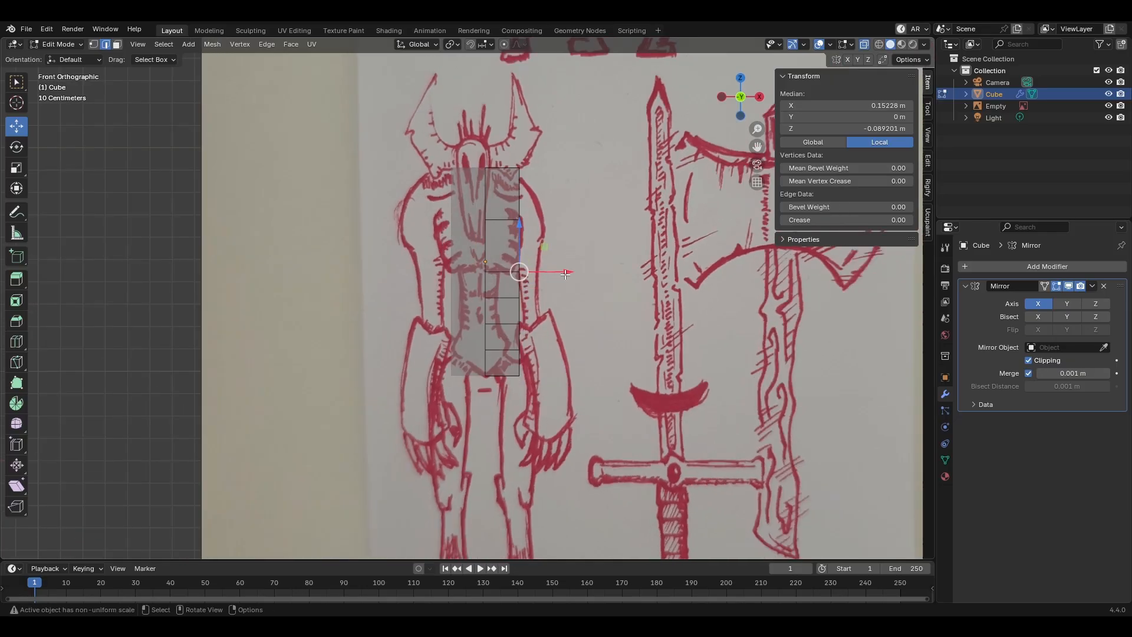
left_click_drag(564, 274, 543, 274)
key("ctrl+z")
middle_click_drag(542, 274, 563, 280)
left_click(520, 297)
key("KP_1")
left_click_drag(565, 299, 541, 299)
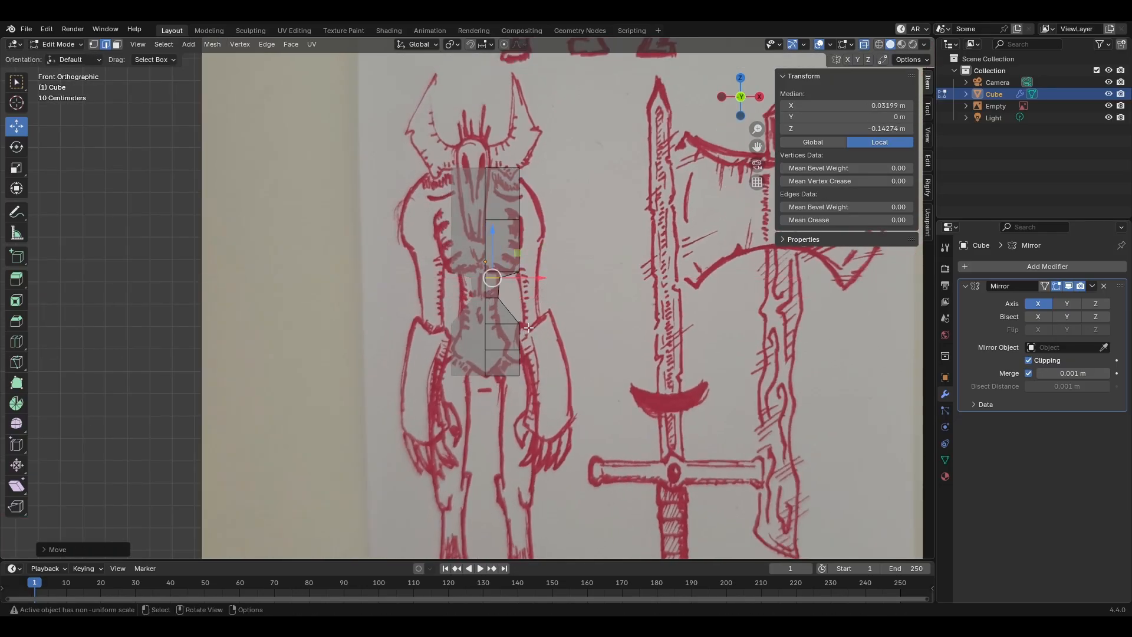
Step: Shape the lower torso to the sketch by narrowing the abdomen edges and tapering the pelvis towards the crotch
middle_click_drag(528, 327, 545, 334)
left_click(527, 328)
key("KP_1")
scroll(554, 336, "up", 4)
left_click_drag(620, 351, 578, 351)
left_click_drag(575, 404, 560, 393)
middle_click_drag(560, 401, 581, 413)
left_click_drag(619, 459, 557, 458)
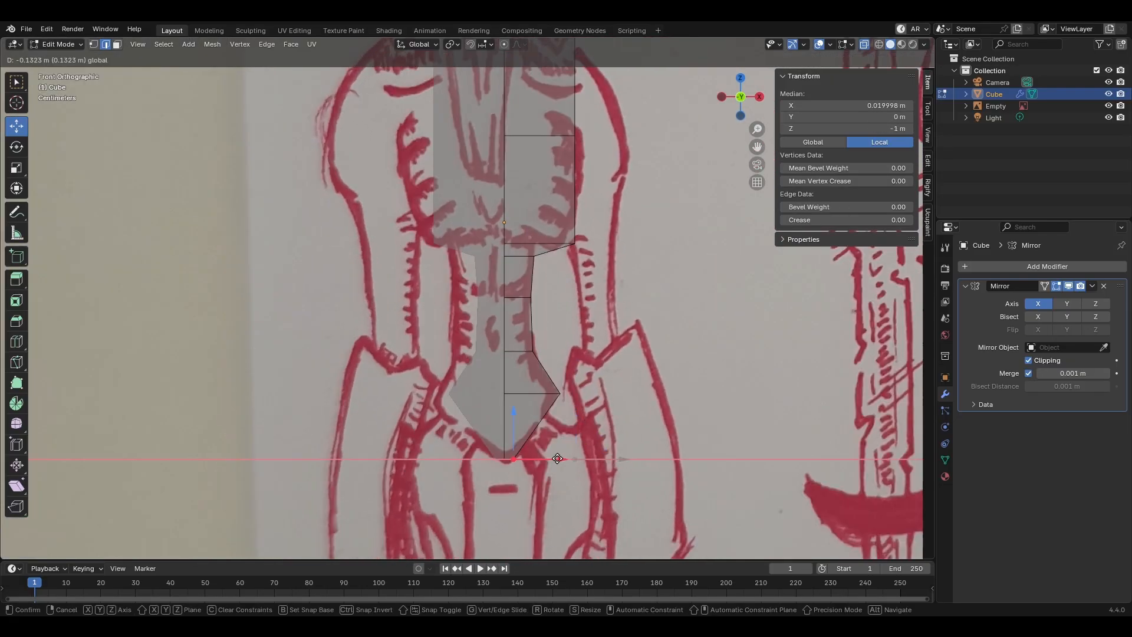
left_click(518, 458)
Step: Adjust the torso's outer side faces and extrude the upper side face outward as the shoulder and arm
key("alt+z")
middle_click_drag(518, 413, 448, 436)
key("3")
middle_click_drag(483, 295, 566, 277)
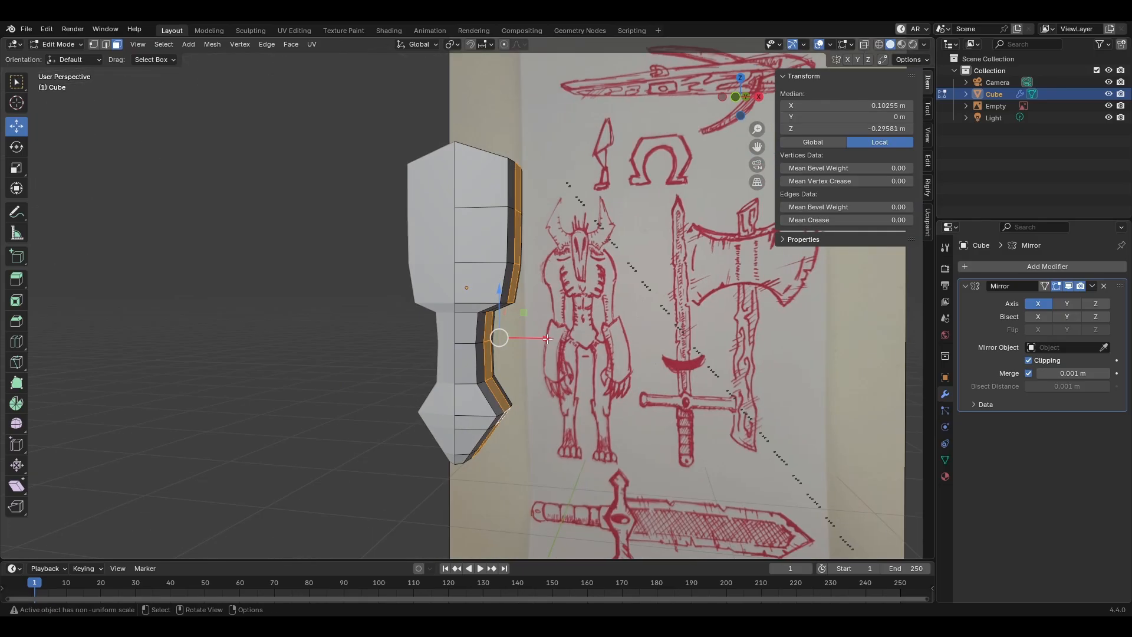
left_click(519, 214)
key("KP_1")
key("e")
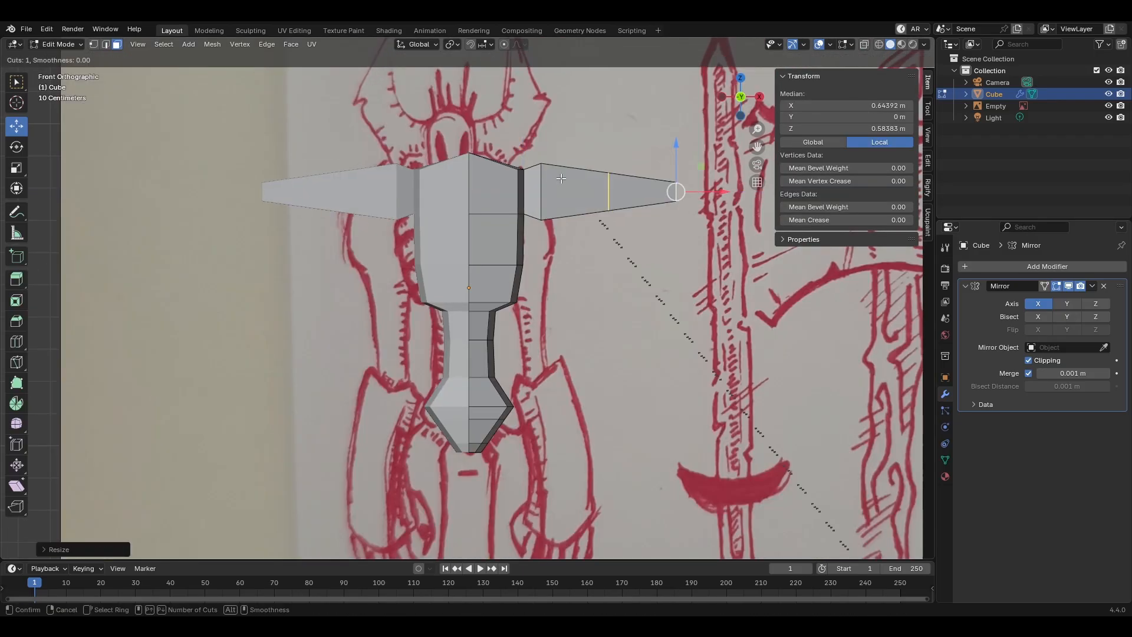
Step: Add a loop cut to the arm and select its end face for continuing the limb
left_click(622, 216)
middle_click_drag(621, 215, 566, 221)
key("3")
left_click(663, 195)
key("KP_1")
scroll(663, 195, "down", 3)
Step: Hide the reference image and extrude and scale the pelvis's lower side face outward as the start of the leg
left_click(1108, 106)
left_click(426, 388)
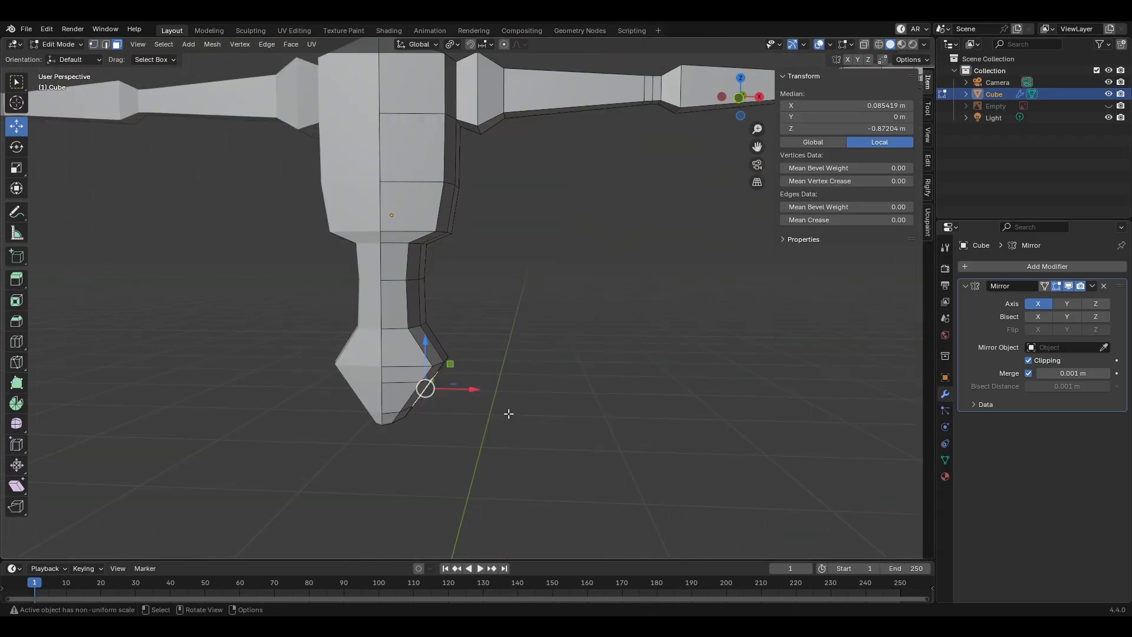
key("e")
scroll(506, 433, "down", 3)
key("KP_1")
key("e")
key("s")
left_click_drag(539, 389, 519, 391)
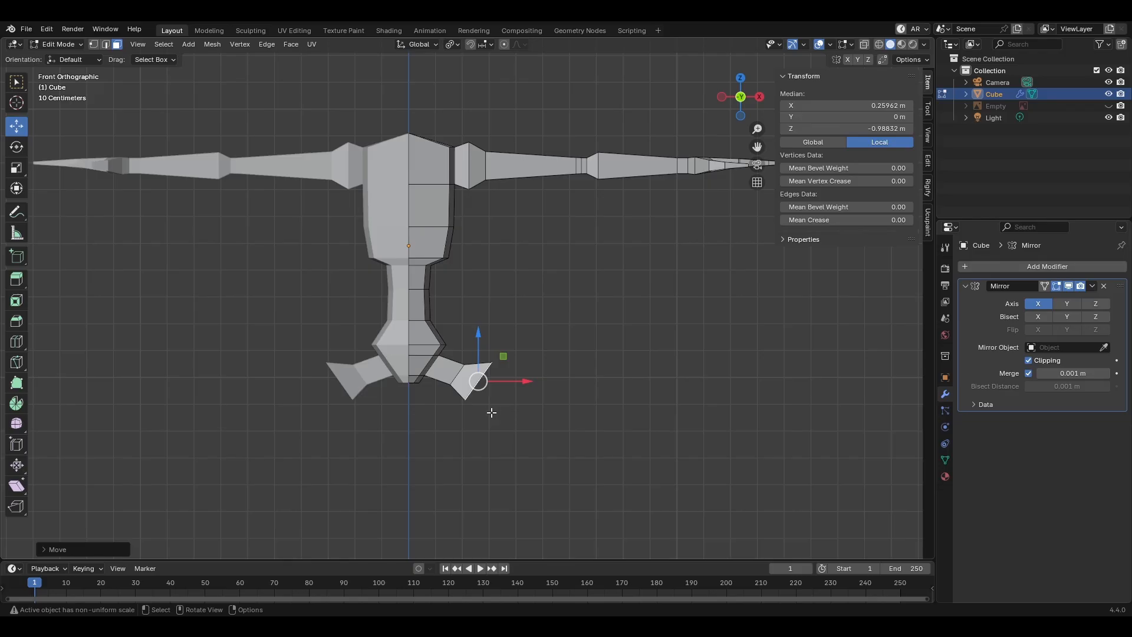
Step: Move the leg stub's end edges inward and select its lower faces so the hip joint angles downward
key("2")
left_click(467, 401)
middle_click_drag(483, 406, 499, 395)
left_click_drag(514, 389, 496, 389)
middle_click_drag(496, 389, 471, 425)
key("3")
left_click(459, 355)
left_click(466, 366)
middle_click_drag(465, 365, 558, 425)
key("KP_1")
Step: Extrude the leg down from the hip joint to form the thigh, shin and foot
key("e")
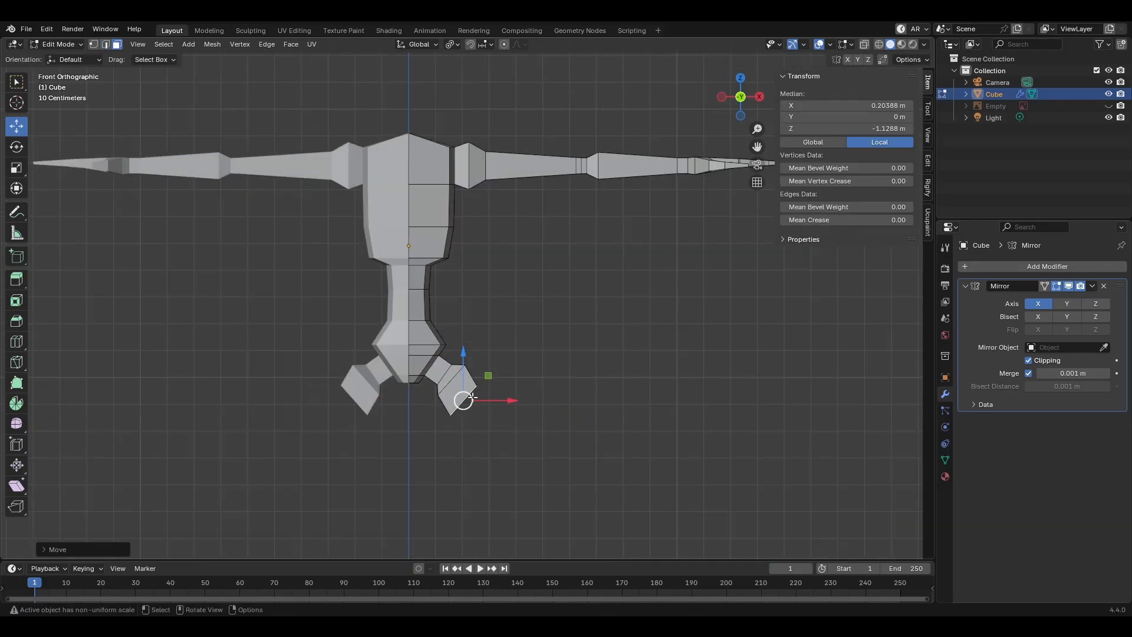
scroll(472, 397, "down", 3)
middle_click_drag(472, 397, 472, 303, "shift")
left_click_drag(467, 266, 489, 402)
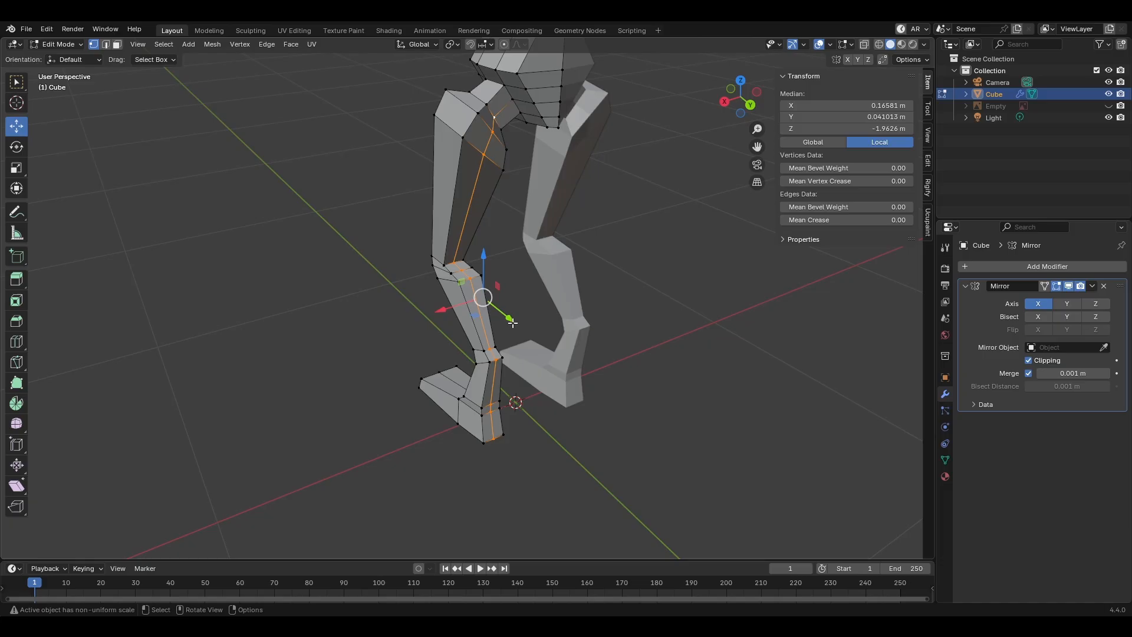
left_click_drag(505, 316, 499, 313)
Step: Reposition the vertices where the inner thigh joins the pelvis
left_click(513, 100)
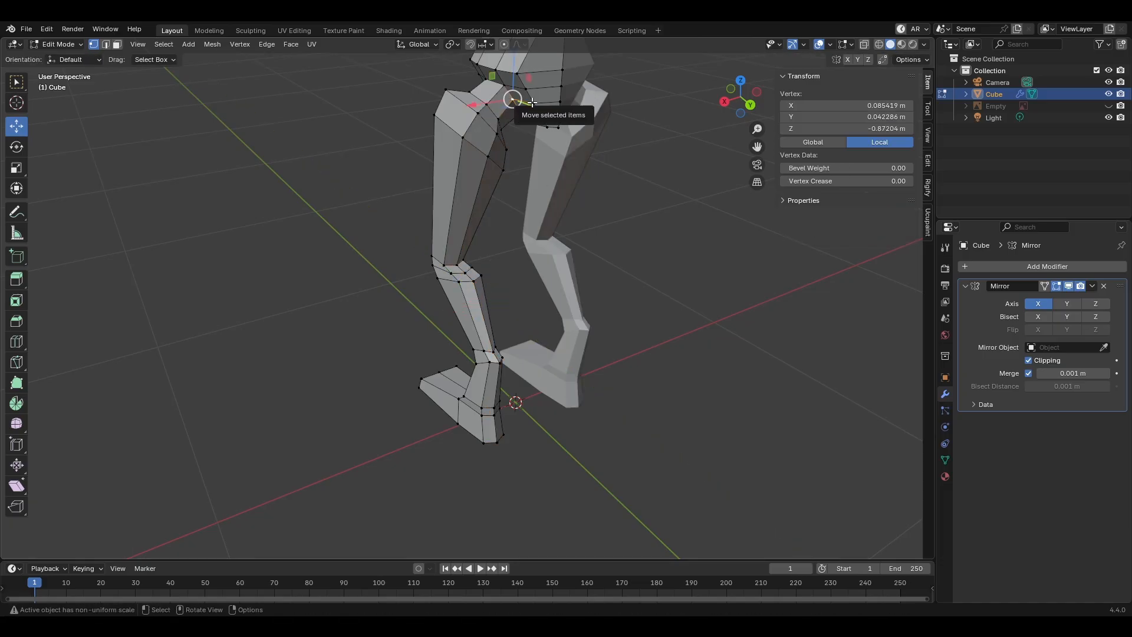
left_click(522, 105, "shift")
left_click_drag(534, 109, 539, 112)
middle_click_drag(539, 112, 593, 142)
left_click(525, 127)
left_click_drag(513, 155, 510, 160)
middle_click_drag(518, 154, 530, 88)
left_click_drag(581, 73, 591, 74)
middle_click_drag(591, 73, 522, 112)
Step: Shift the rear hip vertices to refine the transition between the pelvis and the upper leg
left_click(521, 147)
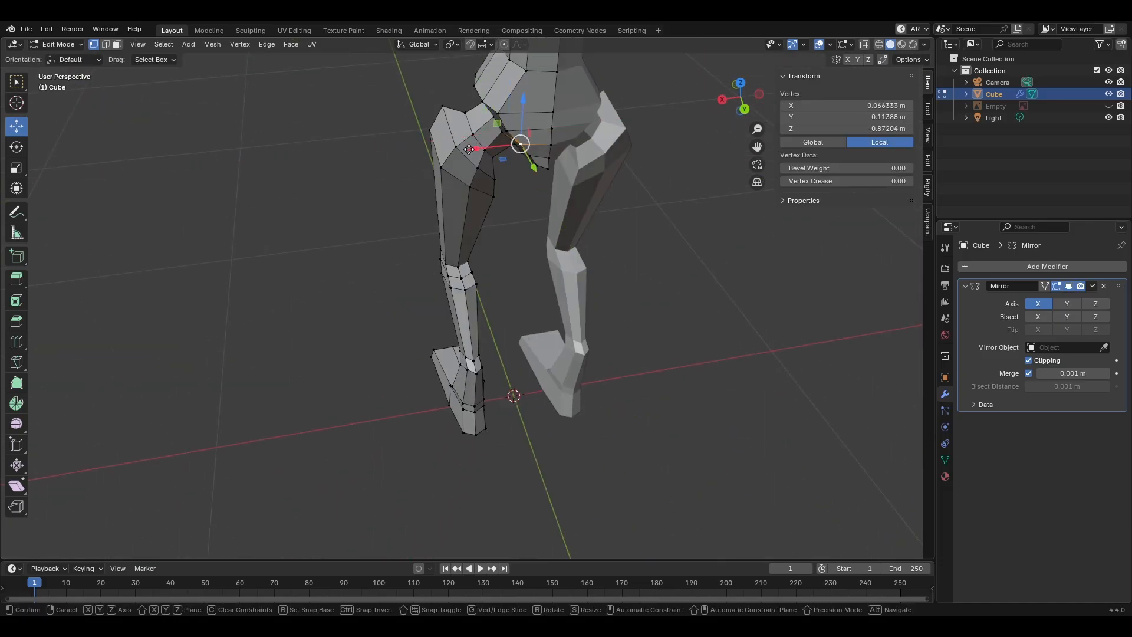
middle_click_drag(530, 164, 595, 118)
middle_click_drag(607, 76, 652, 143, "shift")
left_click(647, 142)
left_click(601, 143)
left_click_drag(652, 143, 656, 172)
left_click(601, 169)
Step: Extrude the horn's end edge loop upward and outward on the skull mesh
left_click(677, 194)
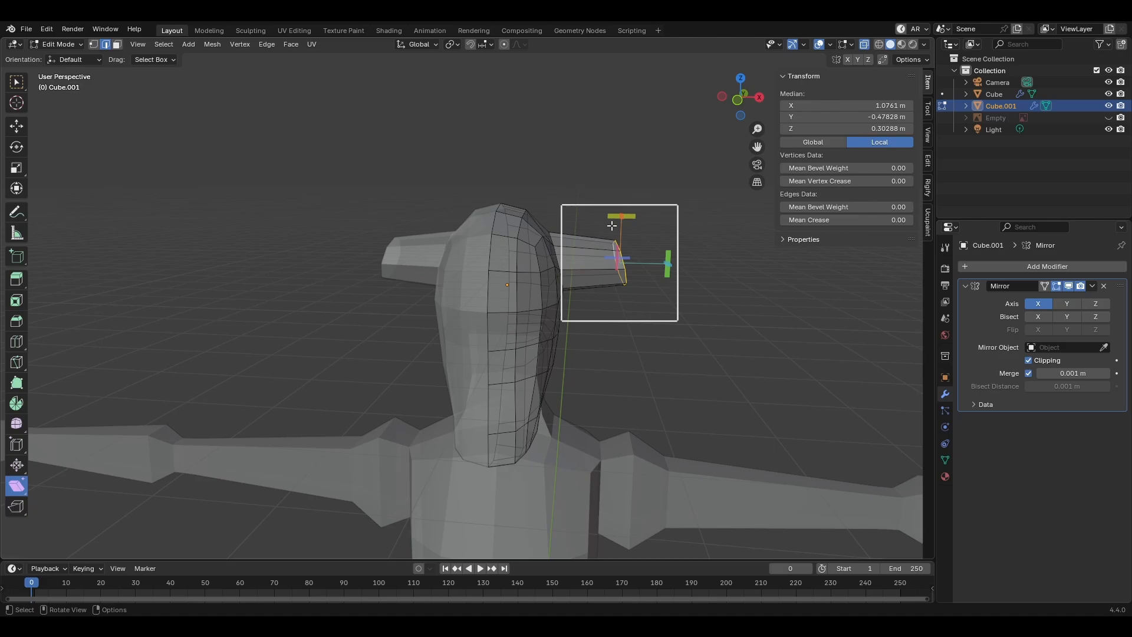
mouse_move(737, 265)
middle_mouse_down()
mouse_move(725, 236)
mouse_move(741, 267)
middle_mouse_up()
key("e")
left_click(704, 165)
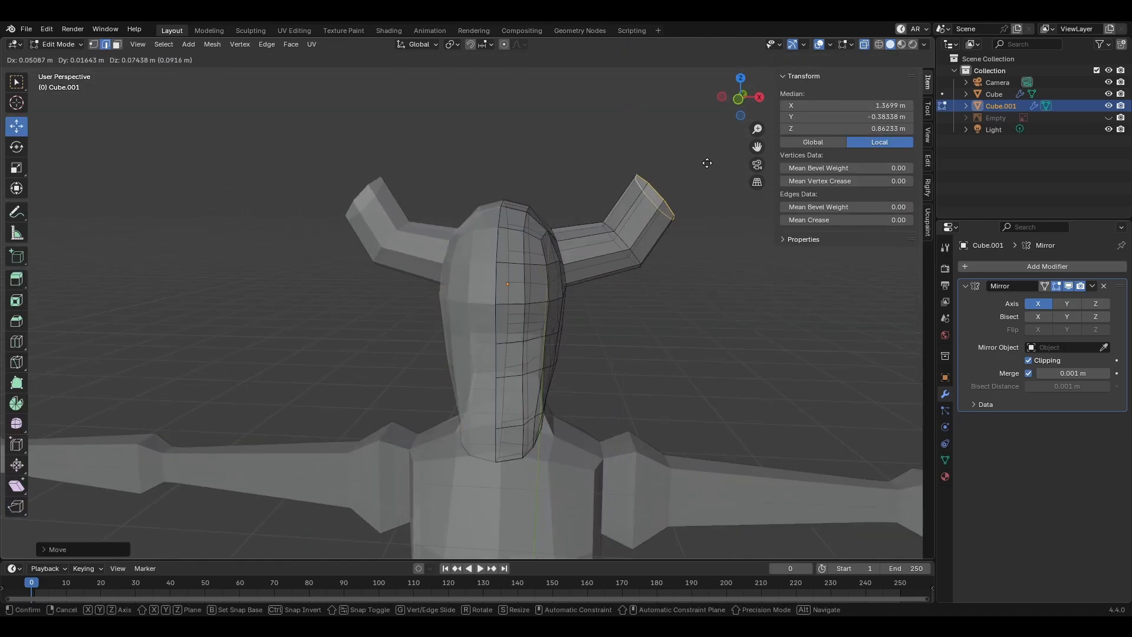
middle_click_drag(705, 165, 710, 208)
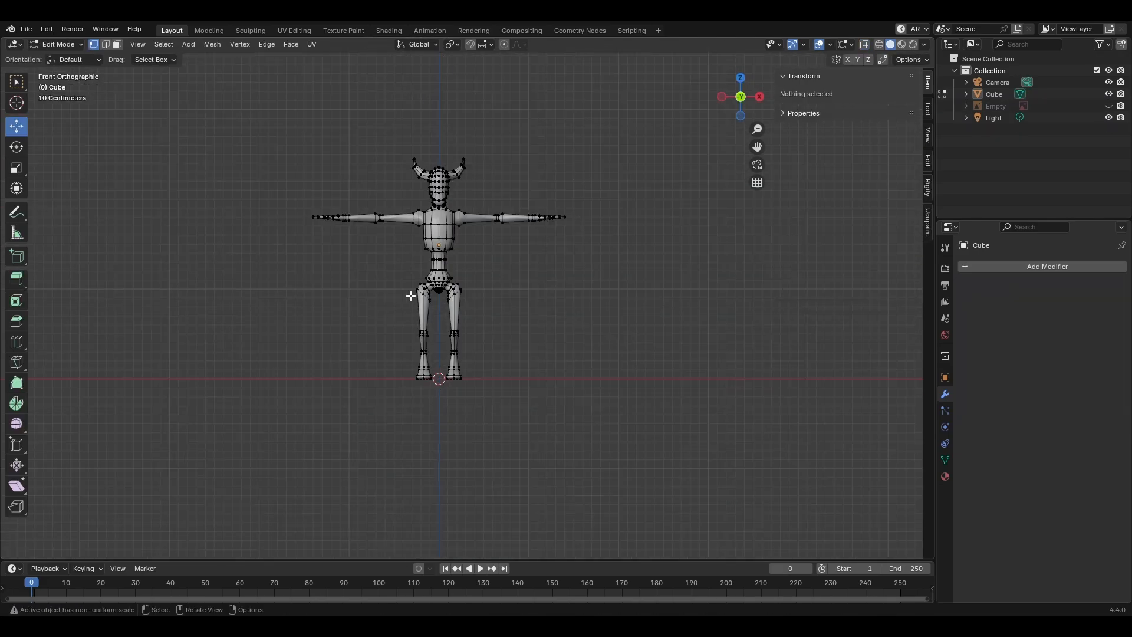
Step: Select the combined creature mesh's negative-X half, apply the object's transforms, and check the smooth-shaded model from several angles
left_click_drag(212, 76, 454, 436)
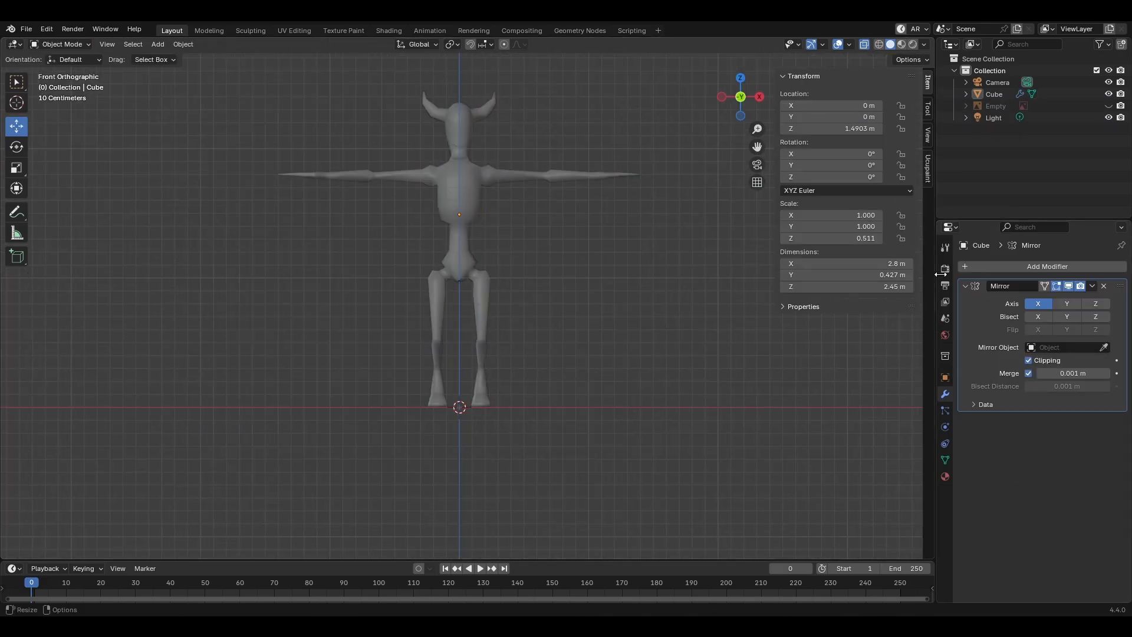
key("ctrl+a")
key("ctrl+a")
left_click(507, 256)
middle_click_drag(508, 256, 599, 316)
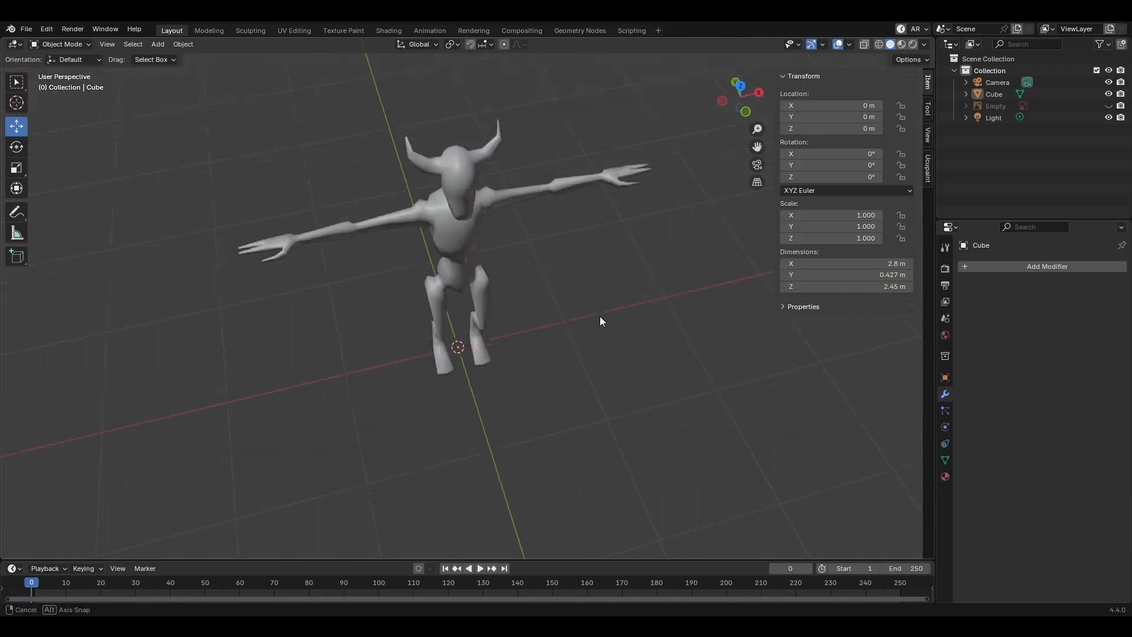
middle_click_drag(600, 316, 457, 432)
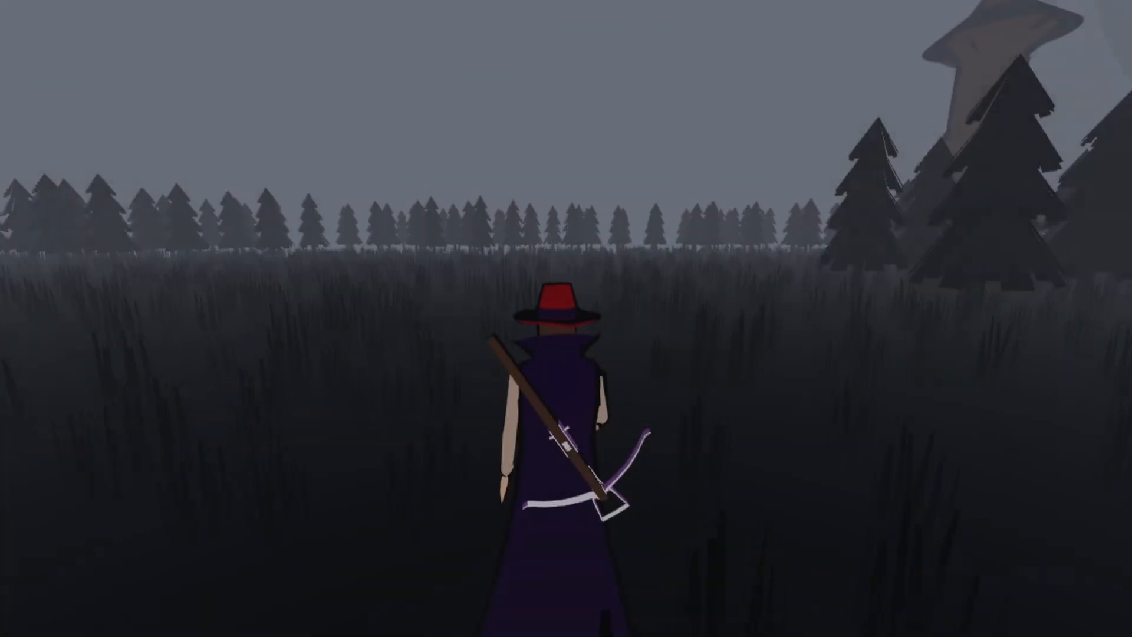